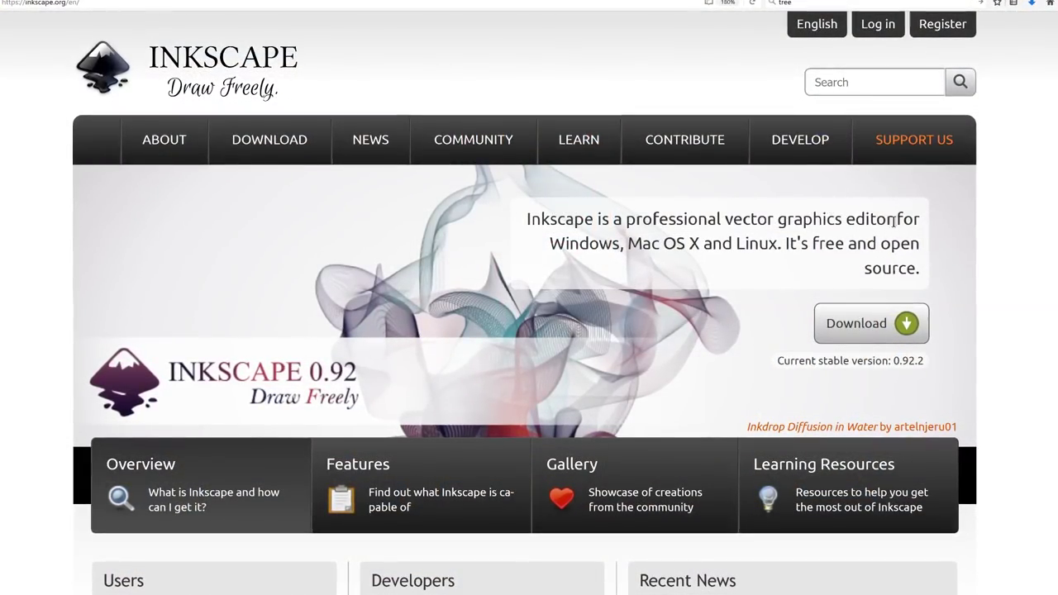
left_click_drag(550, 243, 931, 266)
left_click(814, 241)
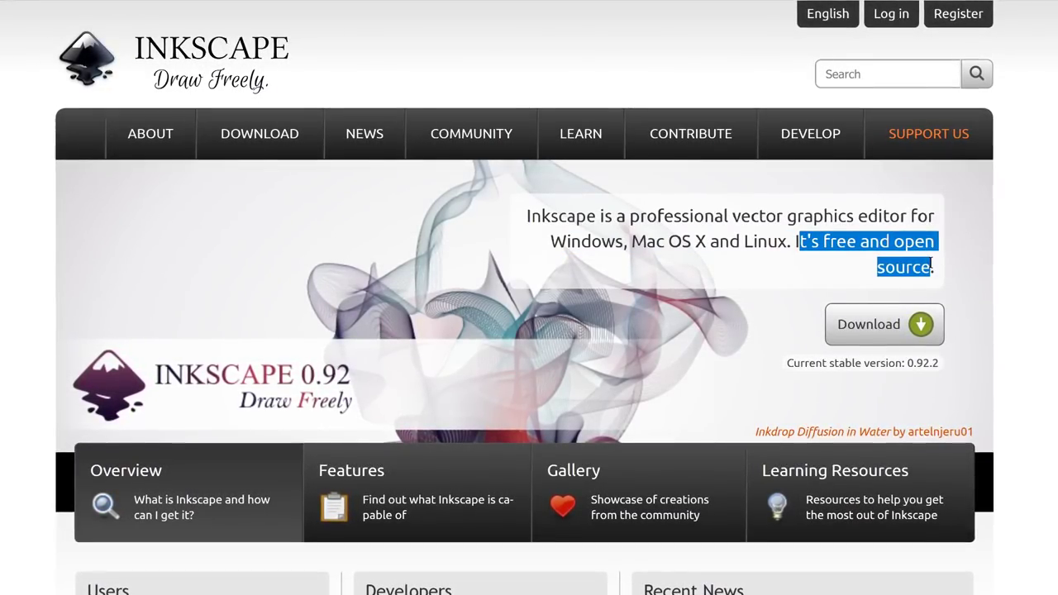
left_click(955, 259)
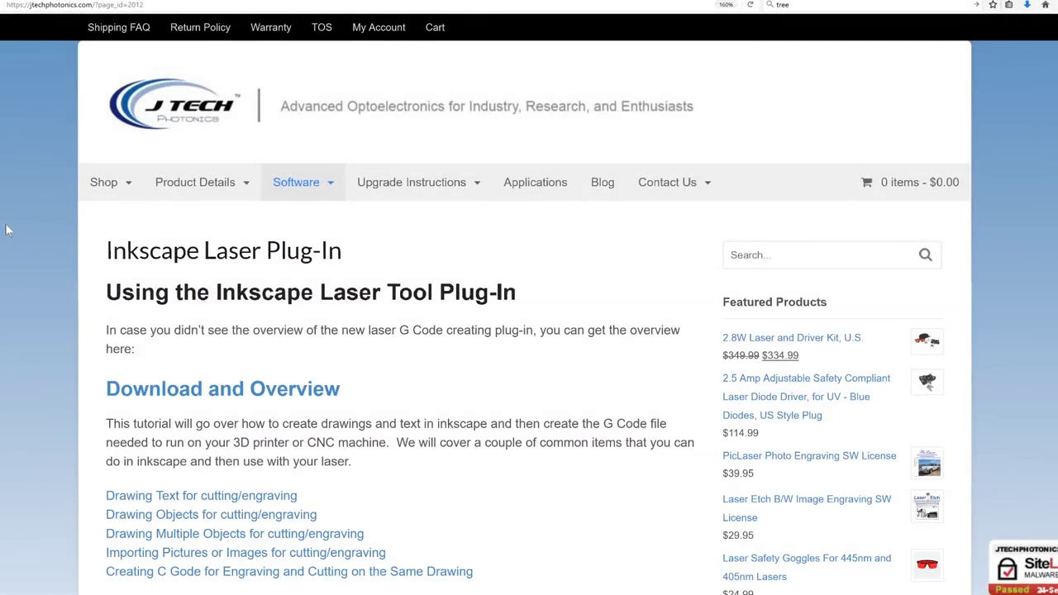
- Read down the J Tech laser plug-in tutorial, highlighting the G-code, Laser Speed and Laser Power notes
scroll(102, 170, "down", 1)
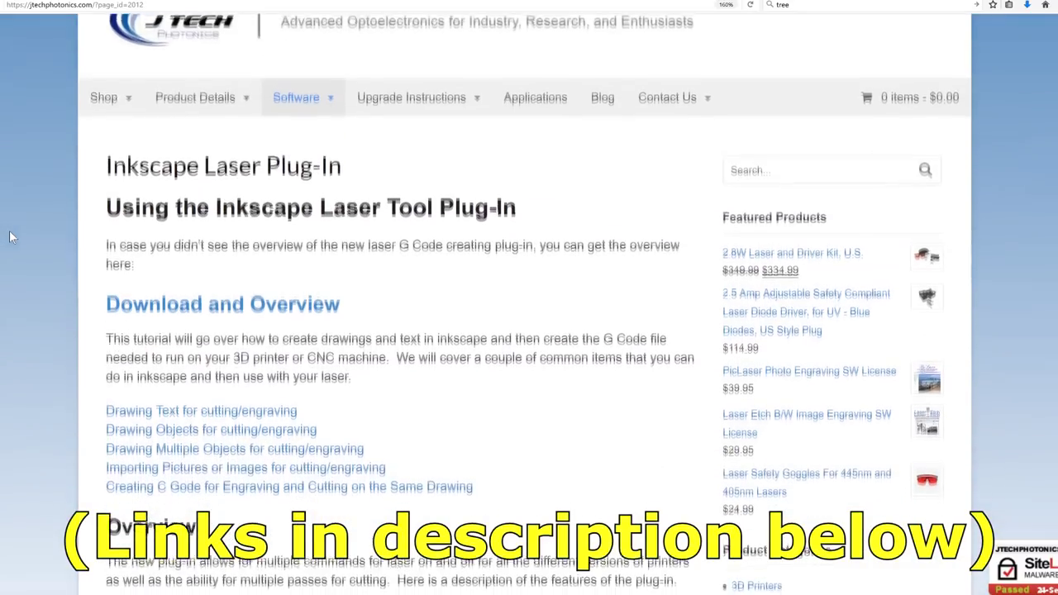
scroll(33, 251, "down", 1)
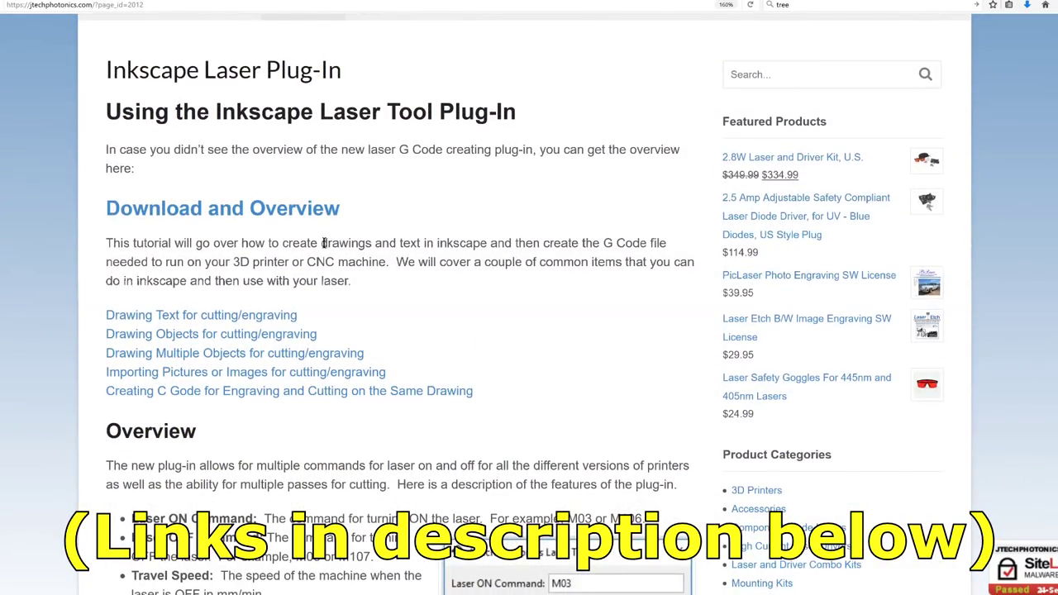
left_click_drag(324, 242, 608, 242)
scroll(27, 306, "down", 4)
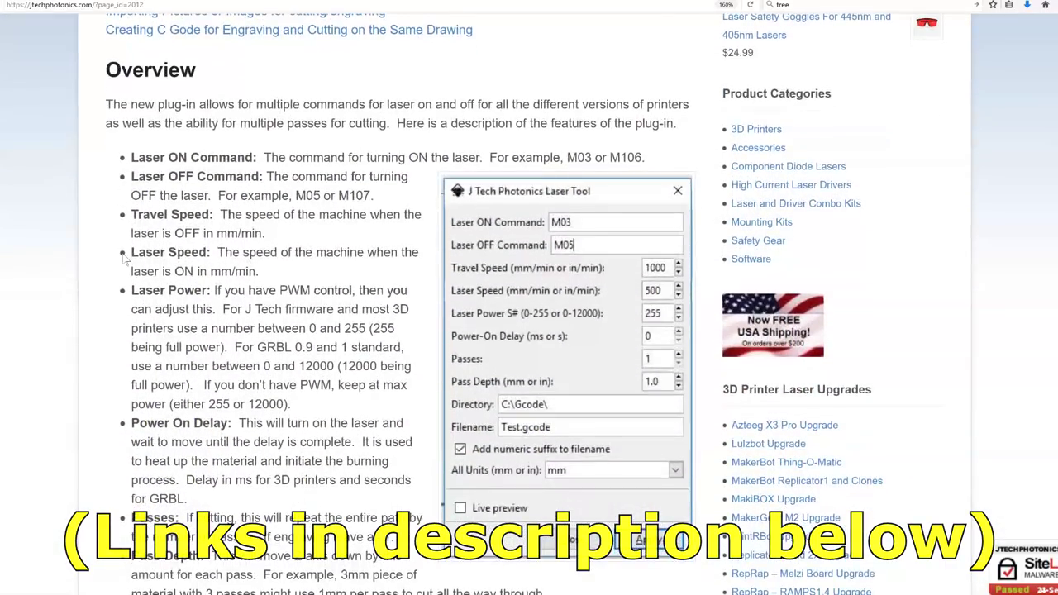
left_click_drag(128, 253, 207, 253)
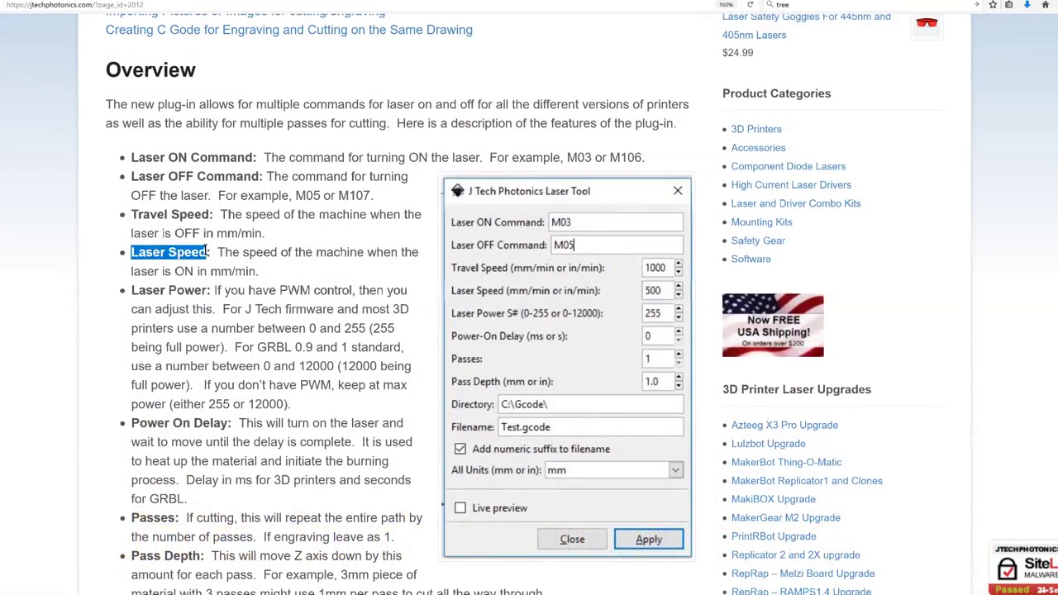
left_click_drag(207, 290, 134, 299)
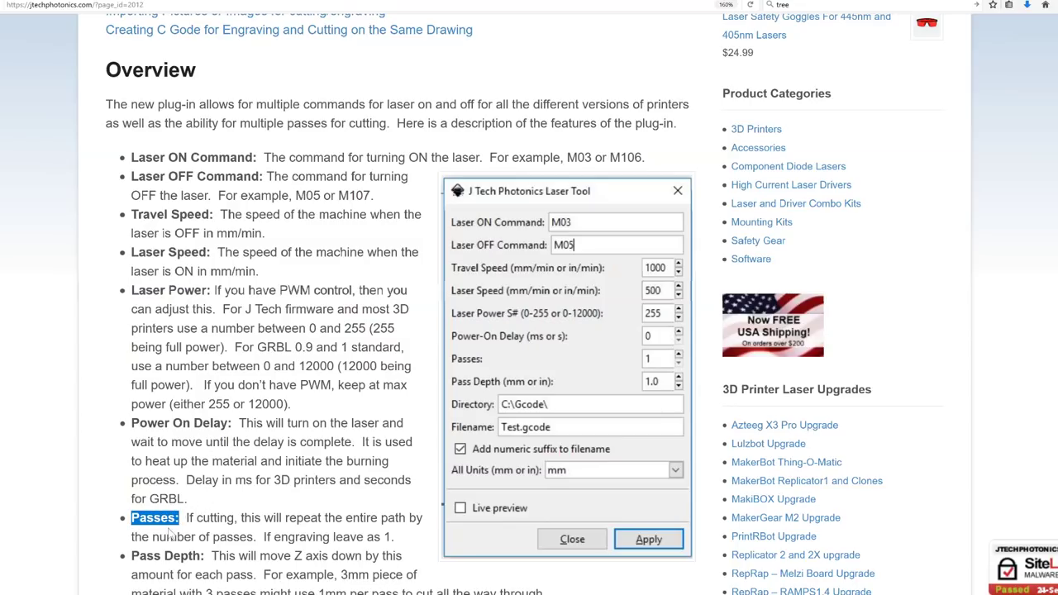
left_click_drag(203, 556, 130, 556)
scroll(70, 298, "down", 5)
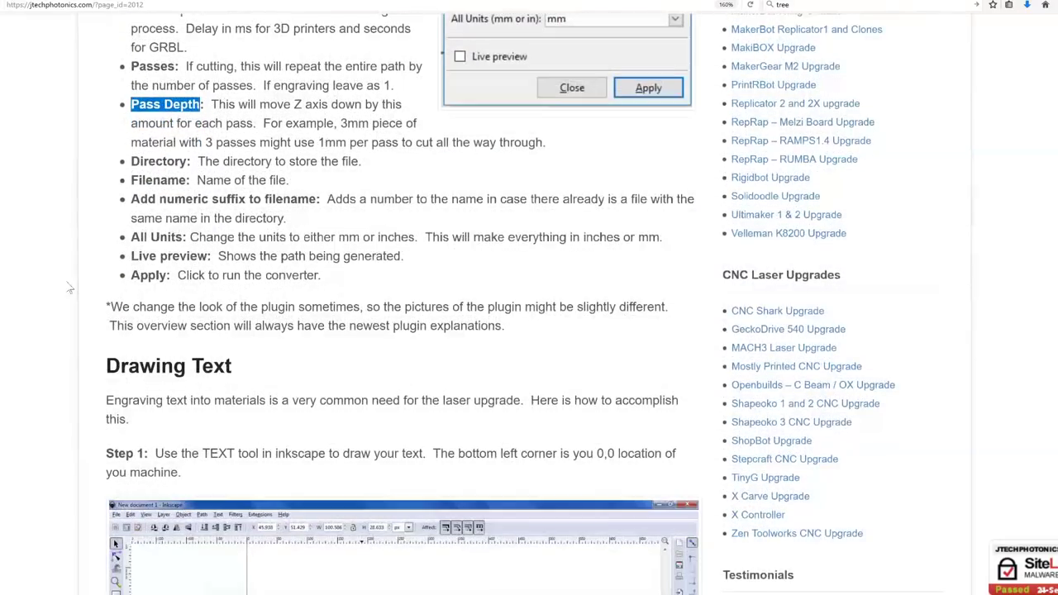
scroll(9, 230, "down", 5)
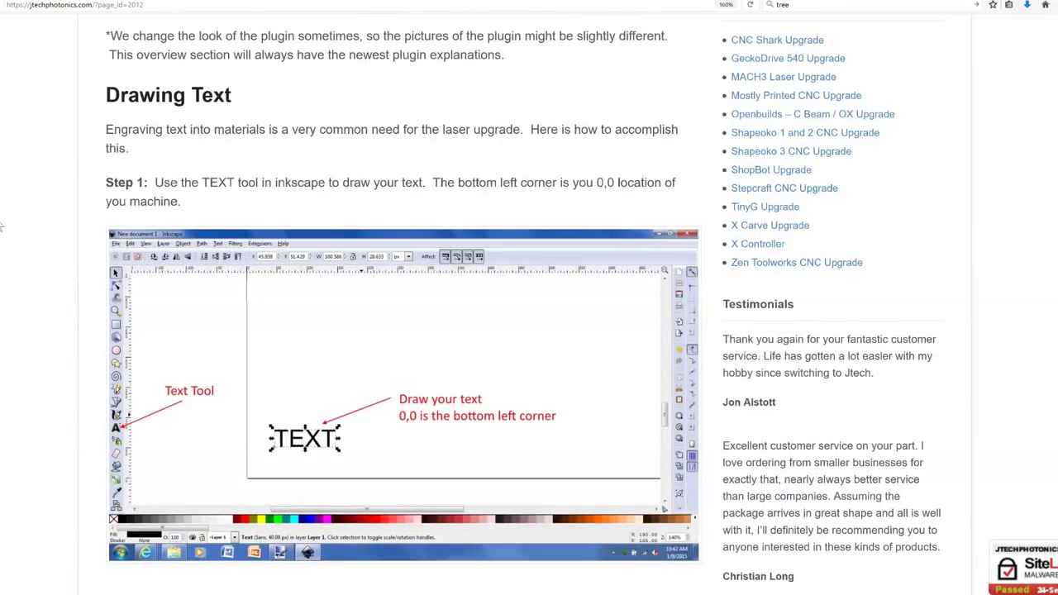
scroll(2, 225, "down", 4)
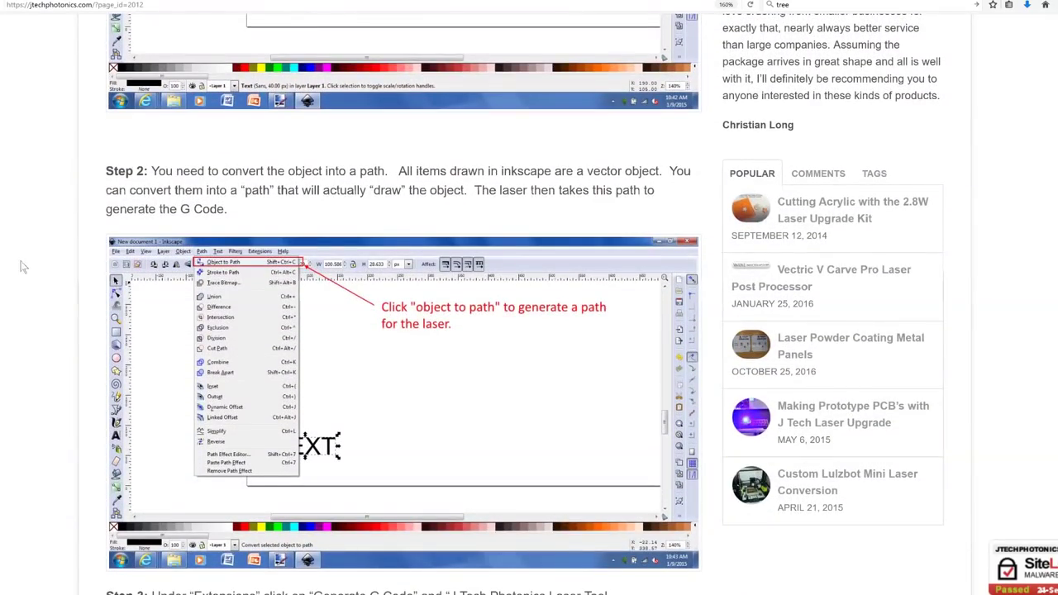
scroll(33, 269, "down", 5)
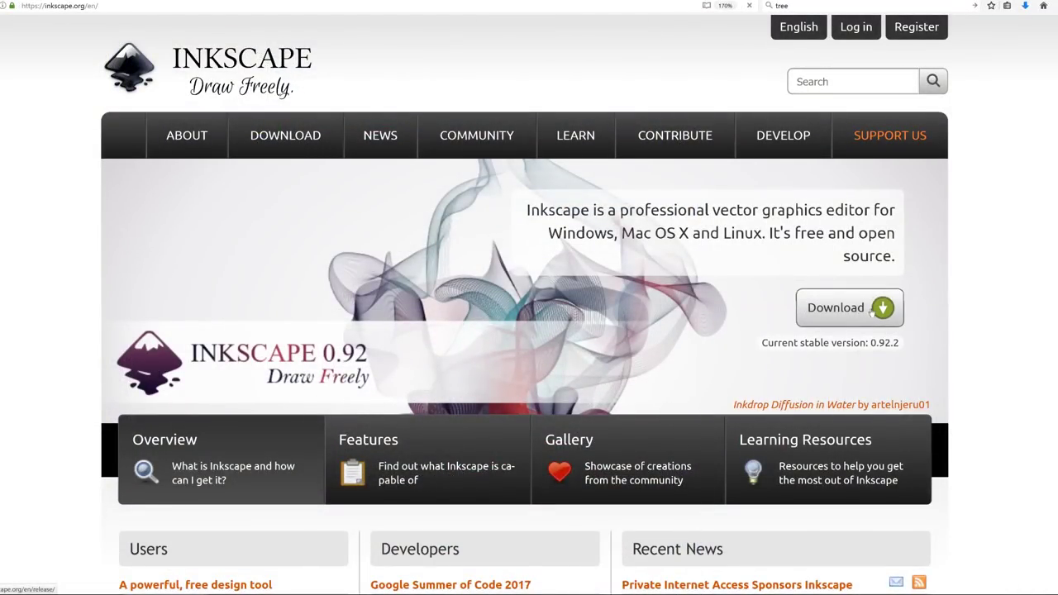
- Go from the Inkscape 0.92.2 release page to its all-platforms download list
left_click(868, 313)
scroll(909, 318, "down", 3)
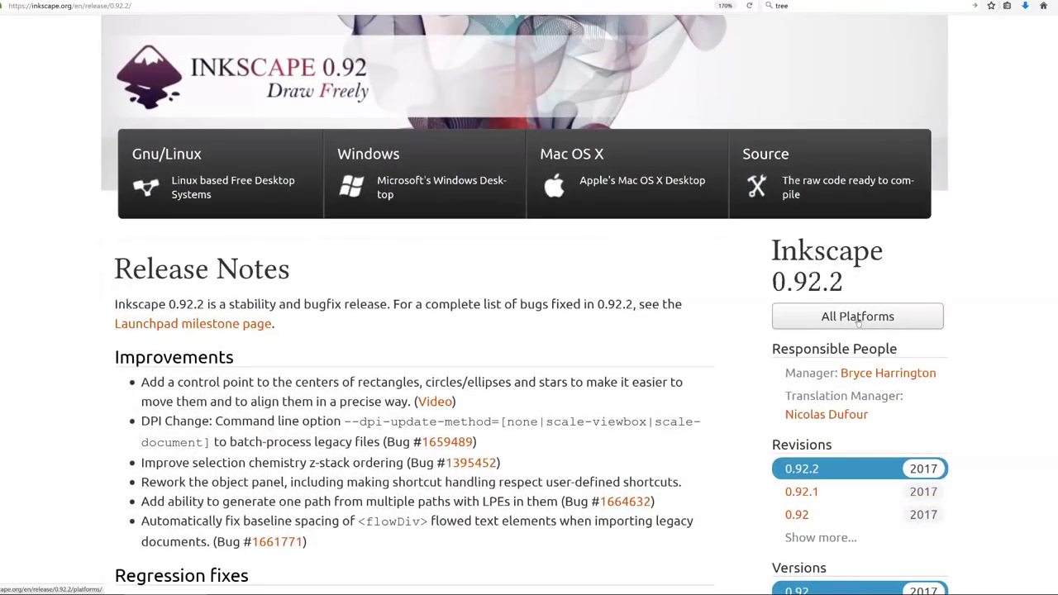
left_click(858, 317)
scroll(362, 422, "down", 3)
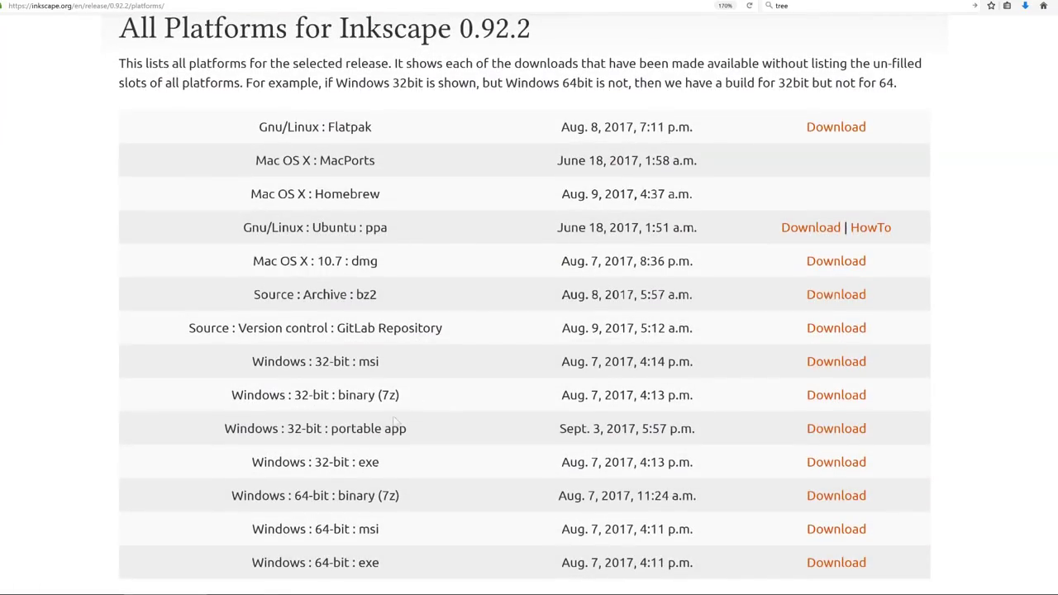
- Highlight the Windows downloads: the 32-bit exe, 32-bit msi and 64-bit msi entries
left_click_drag(249, 364, 399, 569)
left_click(382, 417)
left_click_drag(241, 461, 366, 474)
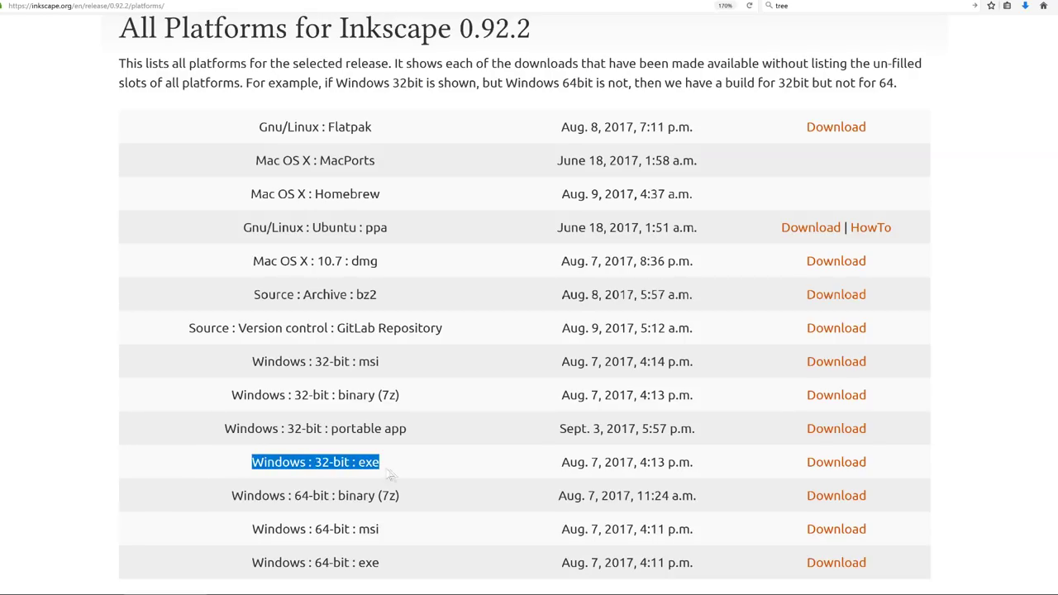
left_click_drag(245, 369, 358, 363)
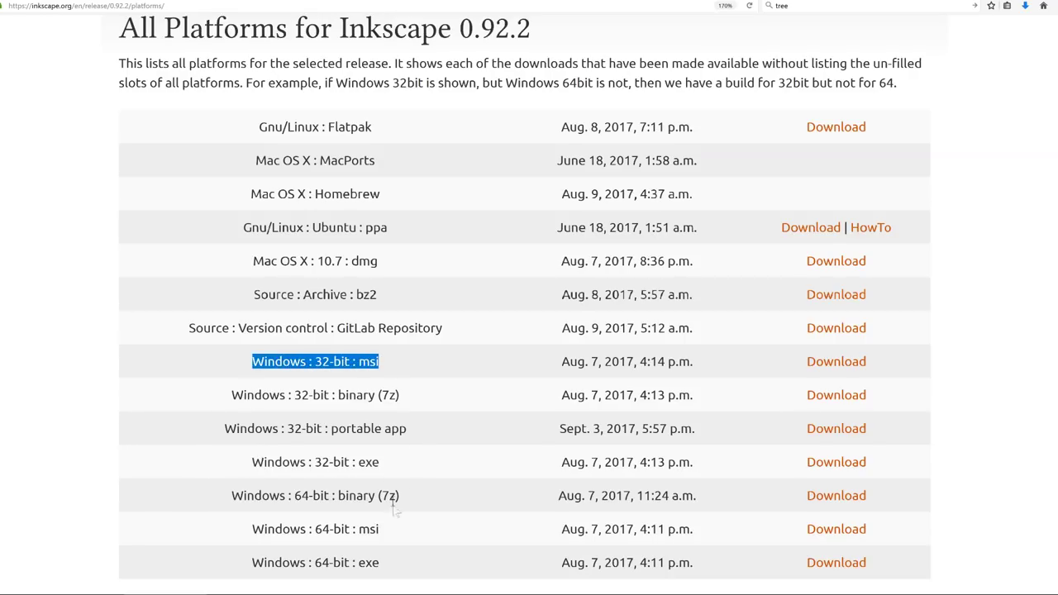
left_click_drag(380, 530, 251, 530)
left_click(229, 525)
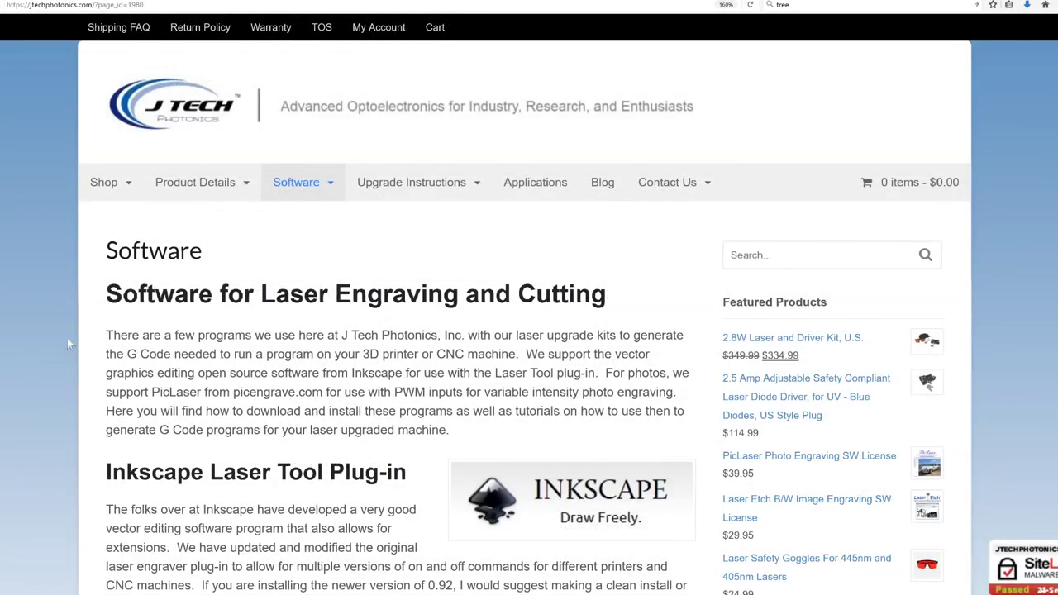
- Scroll J Tech's Software page to the 0.92 plug-in link and the extensions-folder install note
scroll(70, 342, "down", 5)
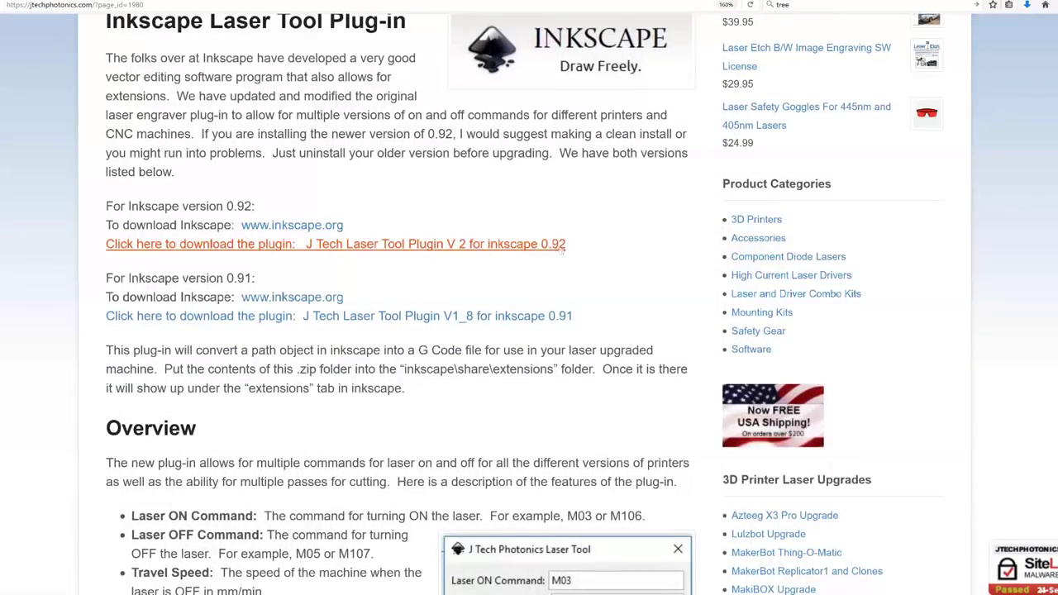
left_click_drag(578, 248, 290, 245)
left_click(389, 274)
scroll(392, 289, "down", 2)
left_click_drag(205, 191, 552, 190)
left_click(554, 204)
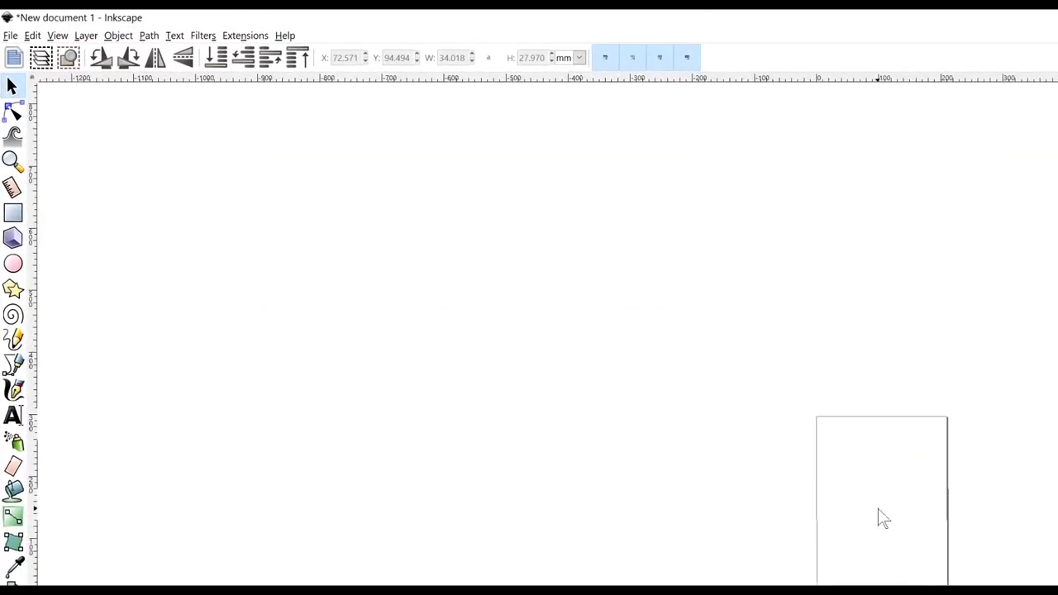
- Zoom the view so the whole page fits the window
left_click(78, 44)
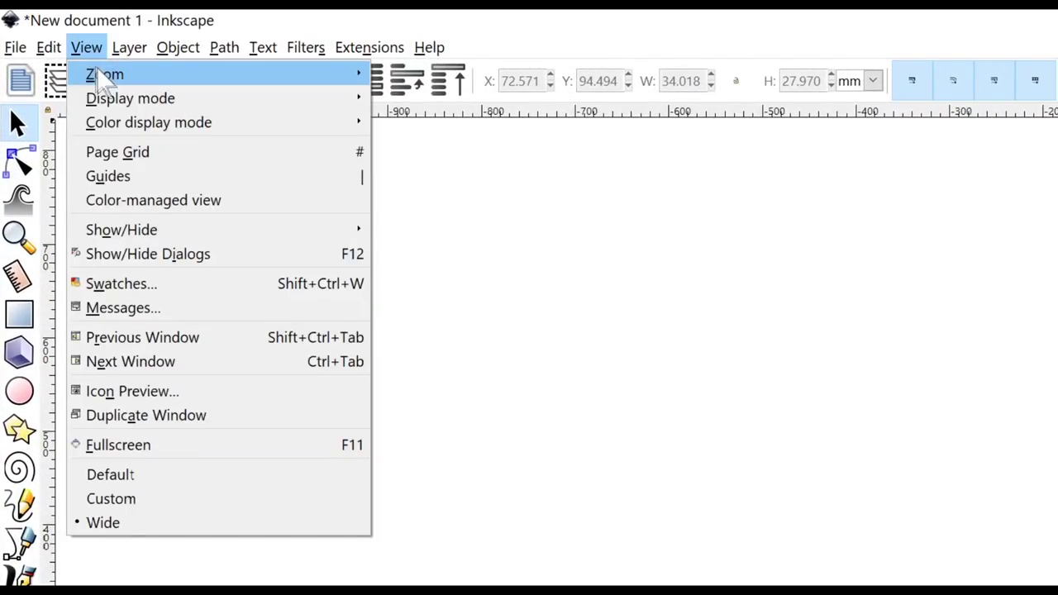
mouse_move(94, 72)
left_click(454, 255)
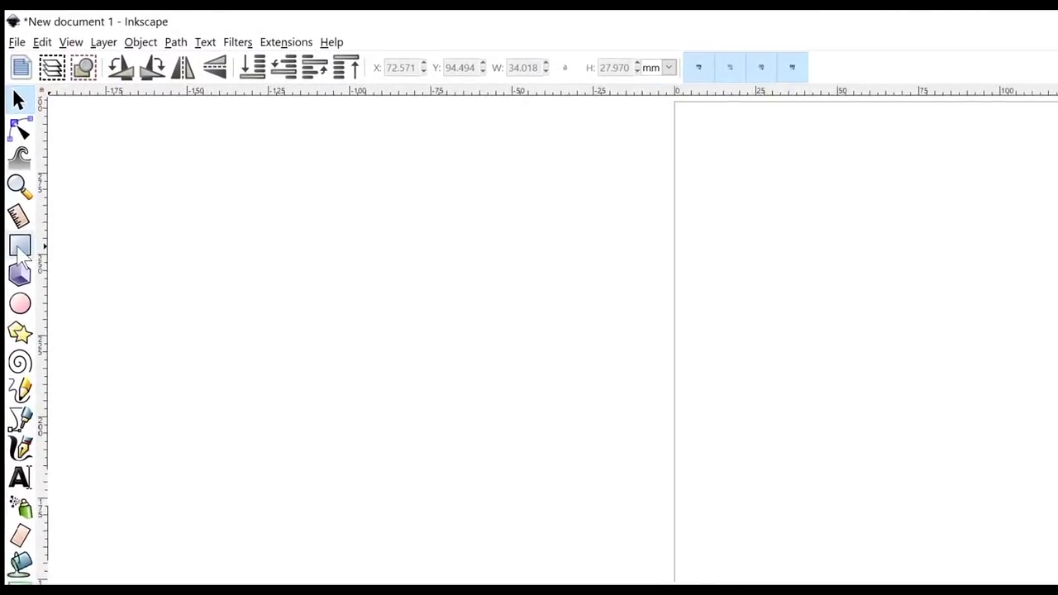
- Draw a black rectangle on the page and size it to 20 × 20 mm
left_click(8, 133)
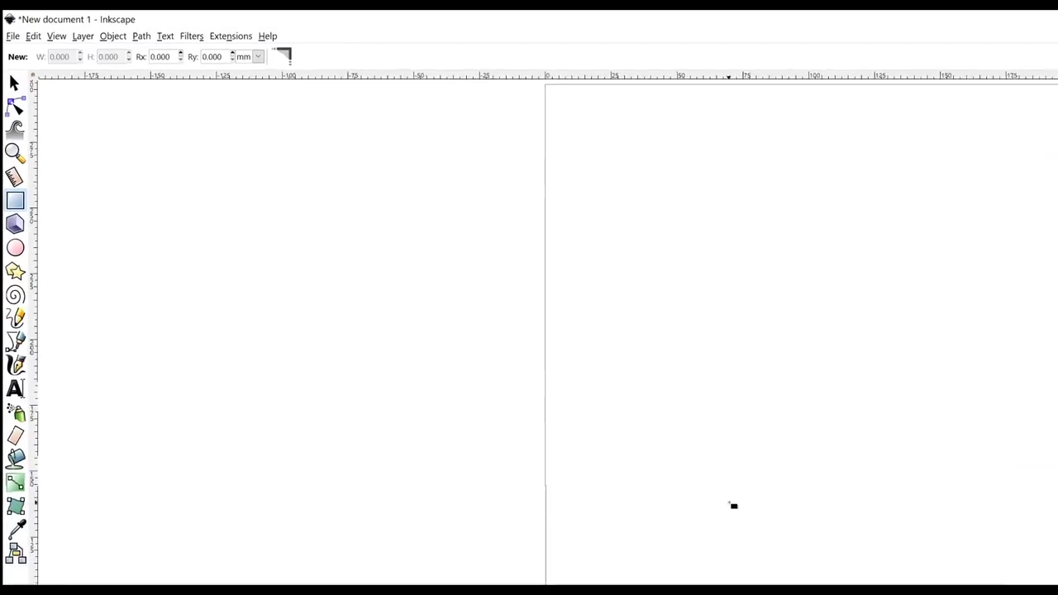
left_click_drag(1057, 594, 1057, 594)
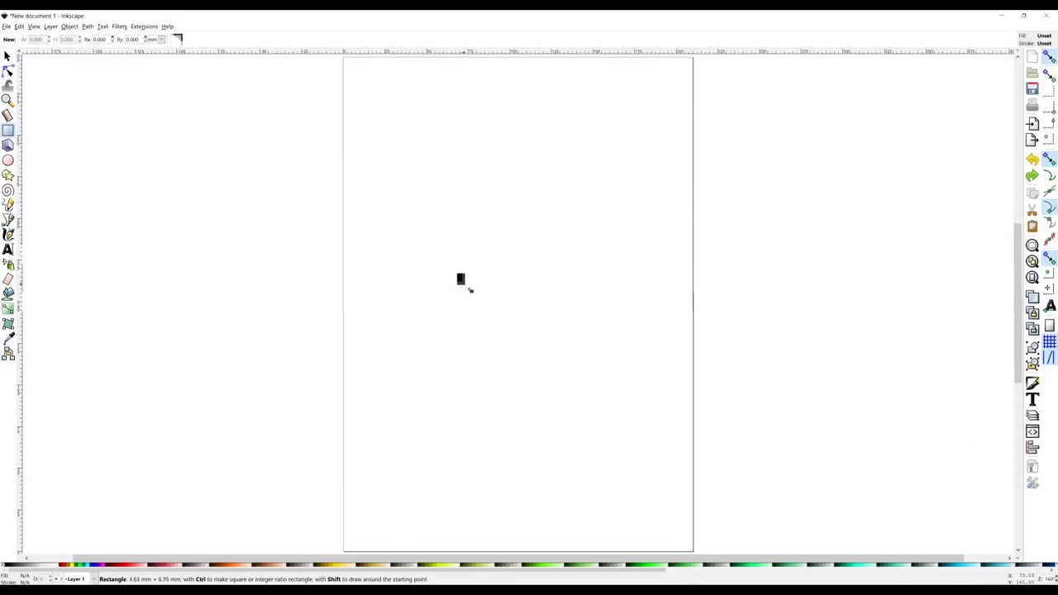
left_click_drag(470, 290, 569, 370)
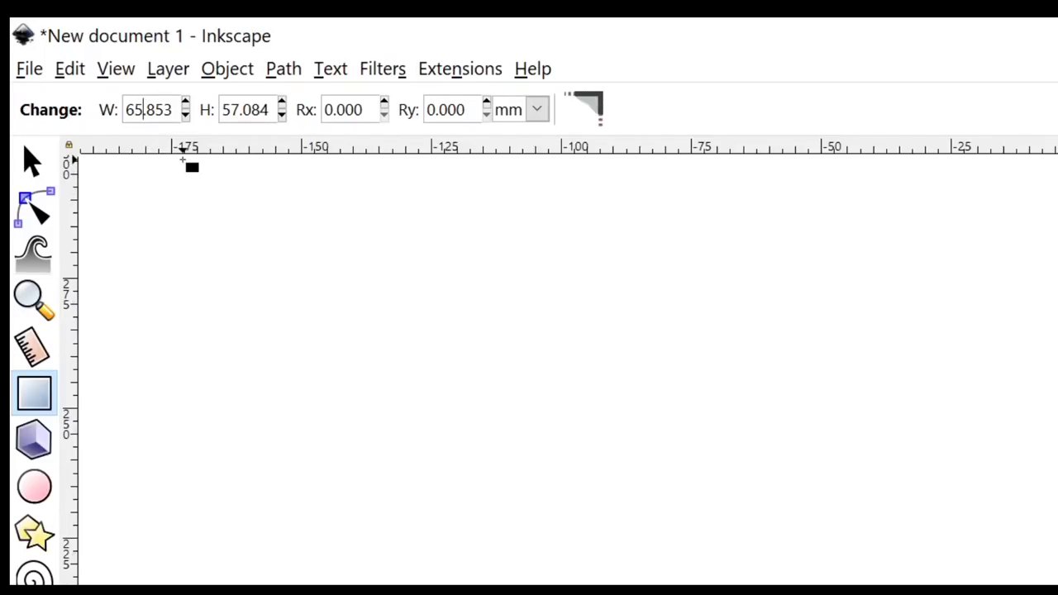
key("ctrl+a")
type("20")
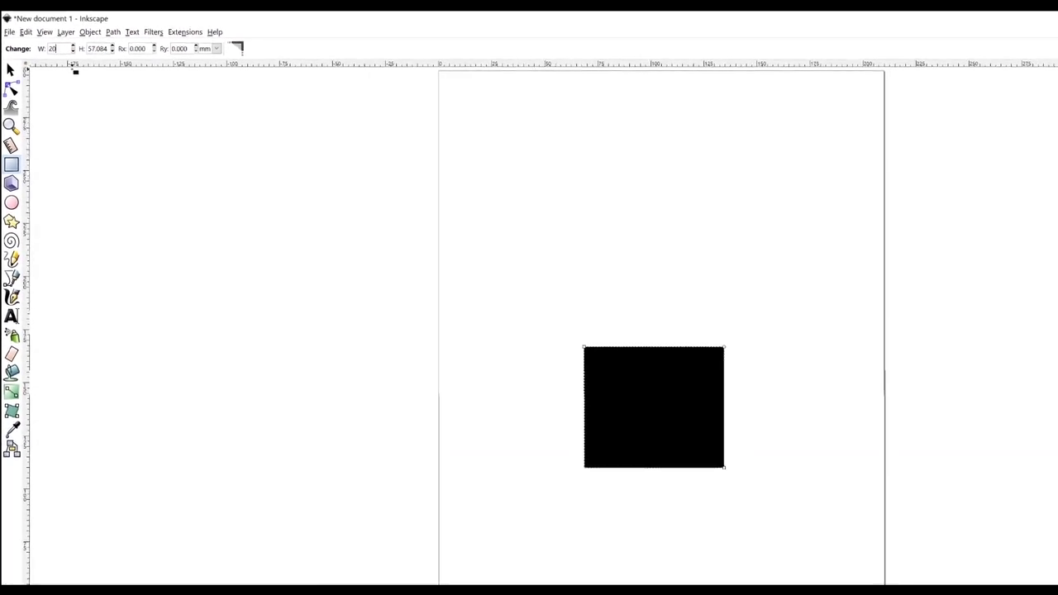
key("Tab")
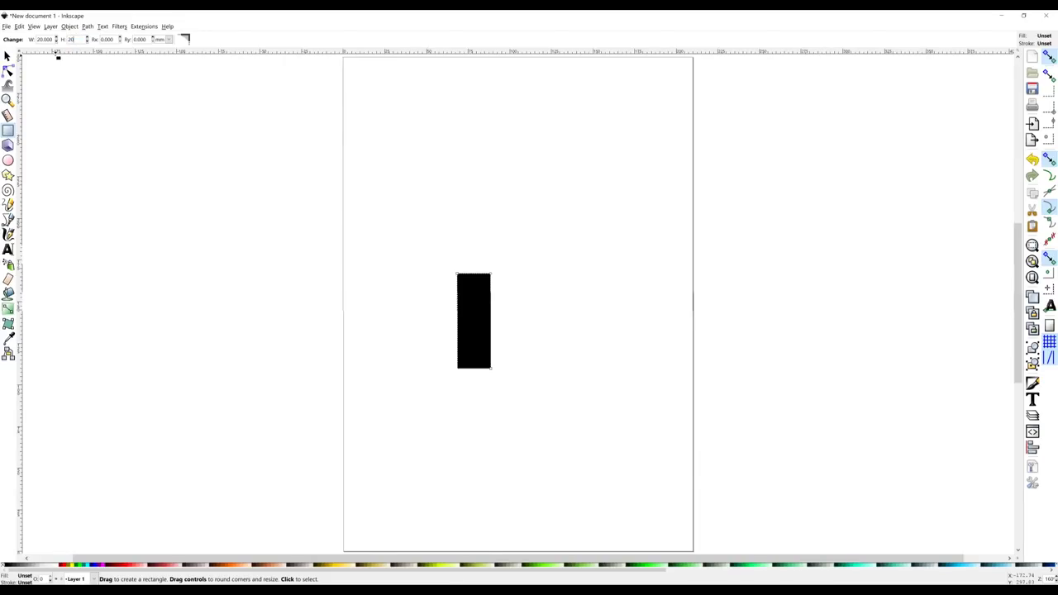
key("Tab")
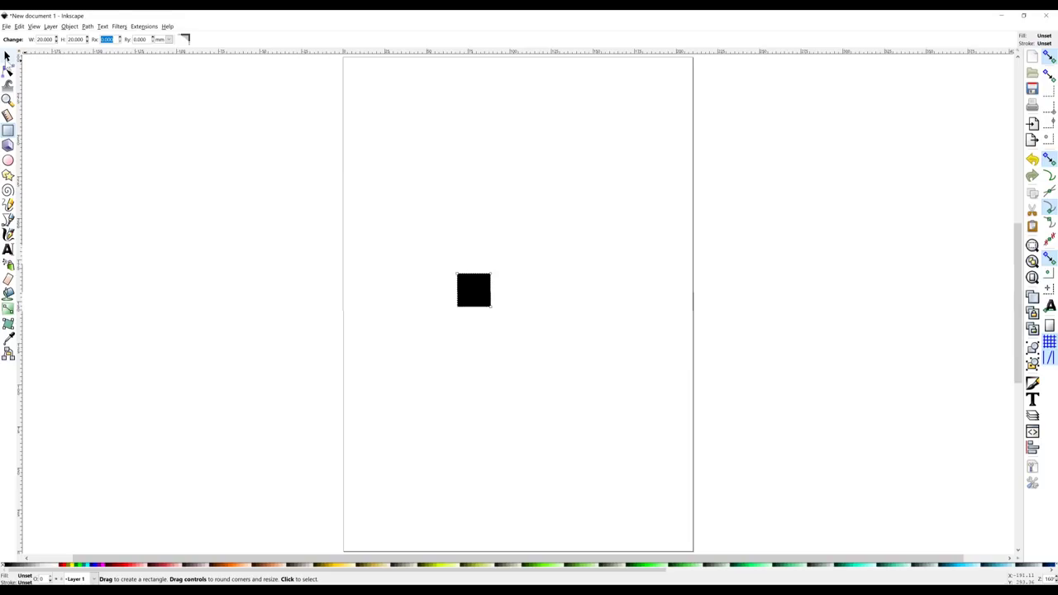
- With the Select tool, enter X 90 and Y 90 mm for the square
left_click(7, 56)
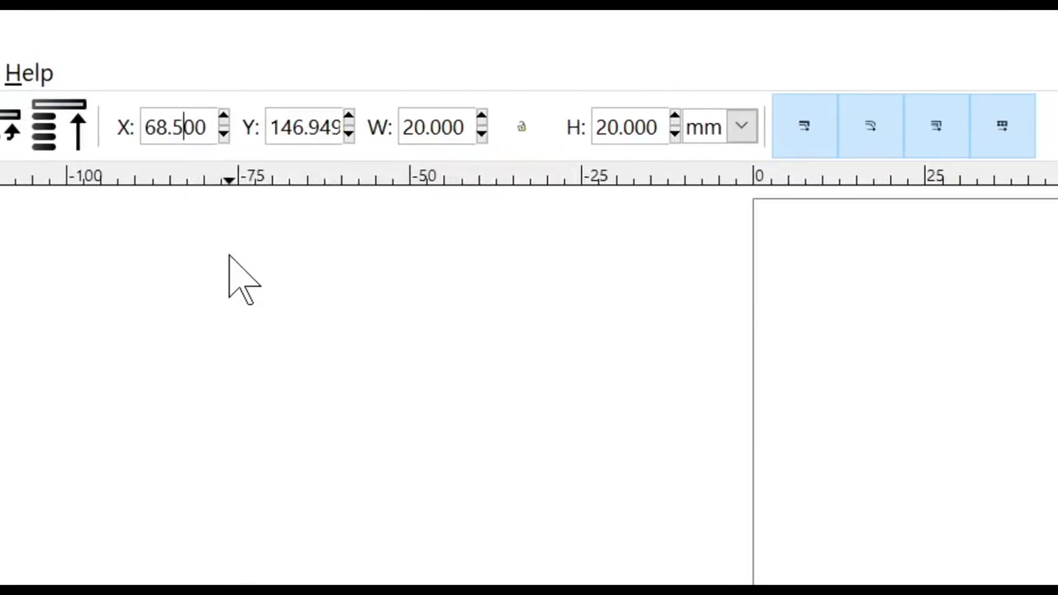
key("ctrl+a")
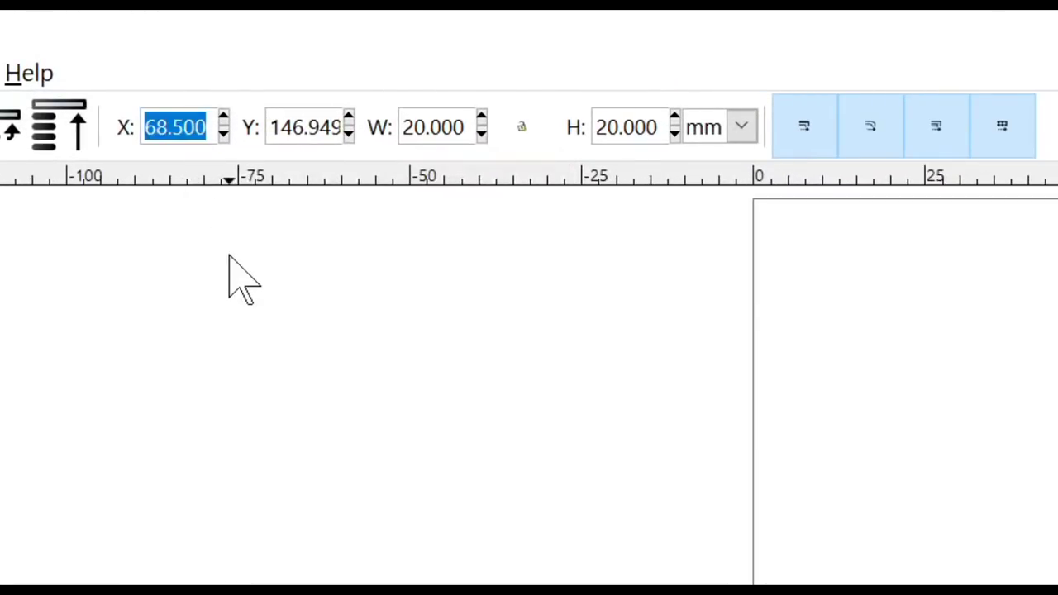
type("90")
key("Tab")
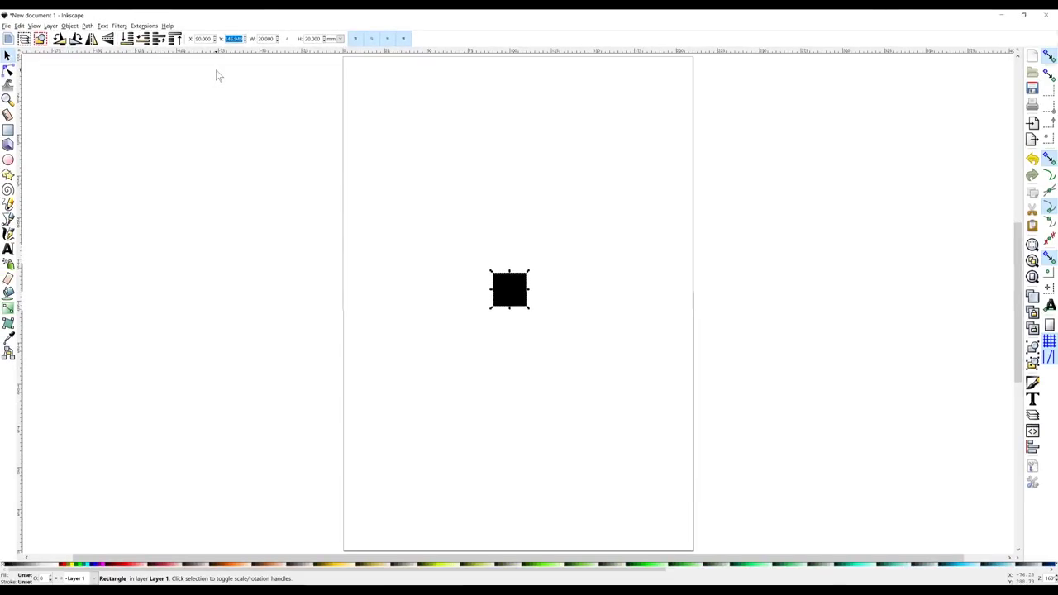
key("Tab")
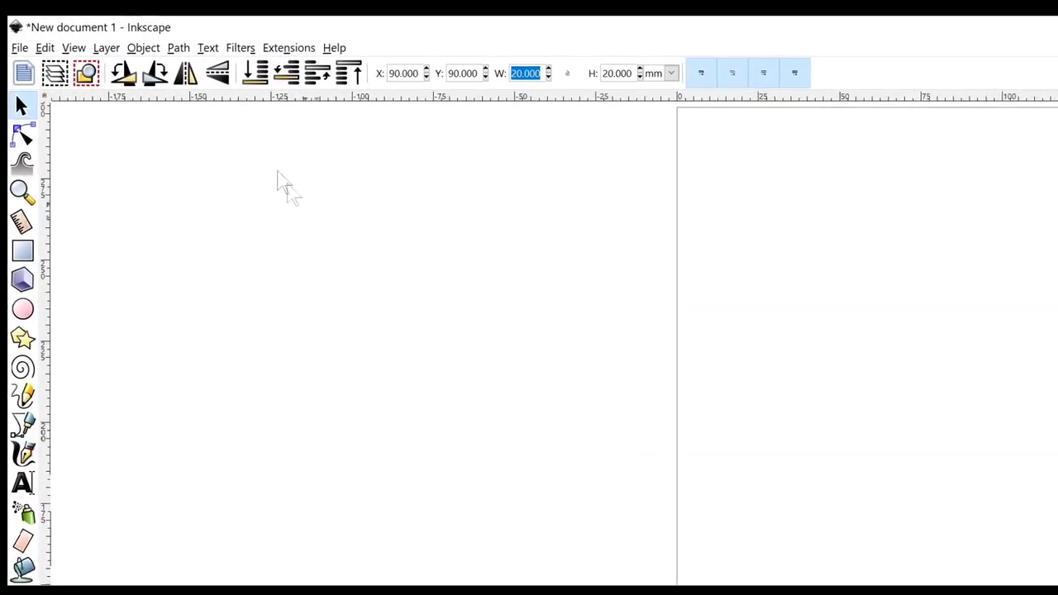
- Convert the square to a path and go to Extensions > Generate Laser Gcode > J Tech Photonics Laser Tool
left_click(180, 48)
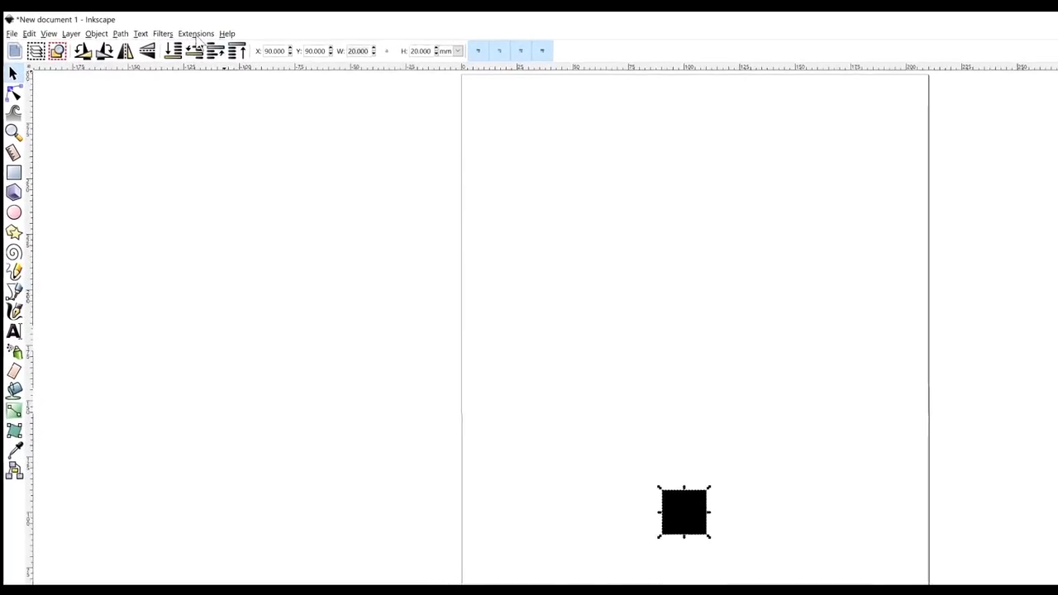
left_click(144, 26)
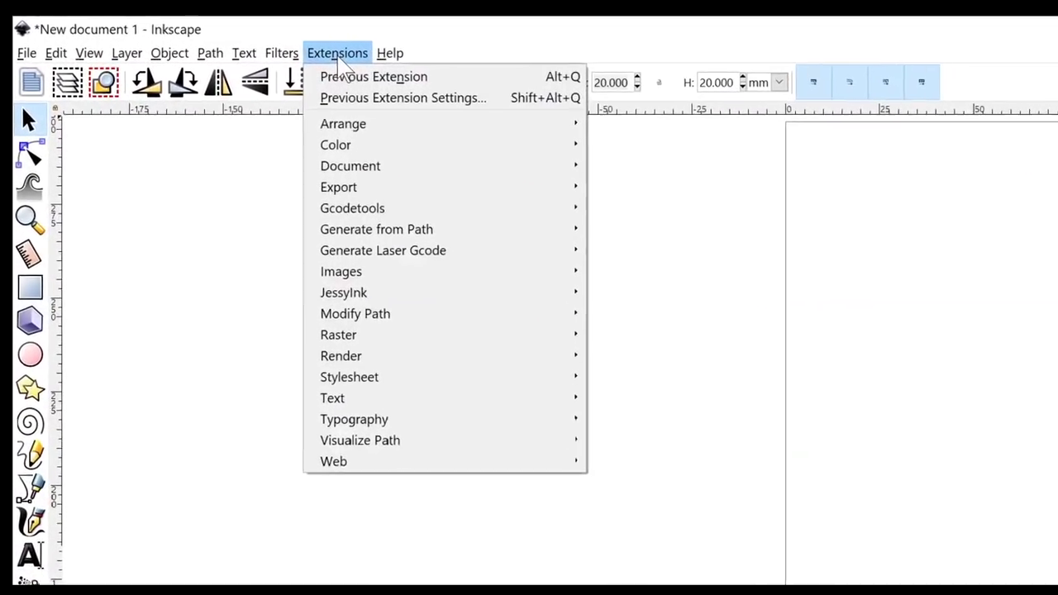
mouse_move(524, 257)
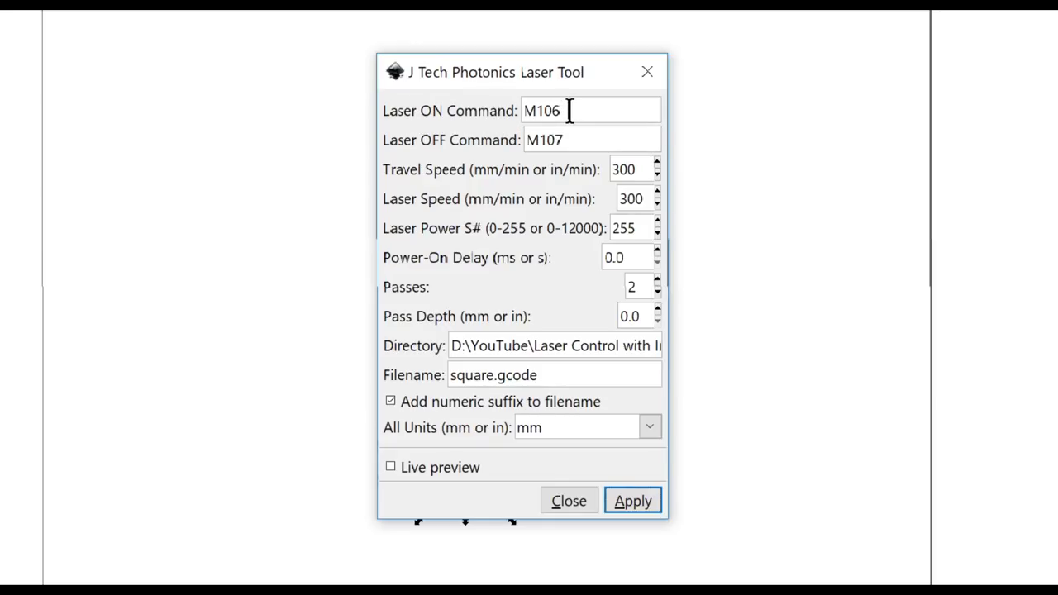
- Check the laser on/off commands M106/M107 and the 300 travel and laser speeds
left_click_drag(570, 111, 514, 116)
left_click(577, 113)
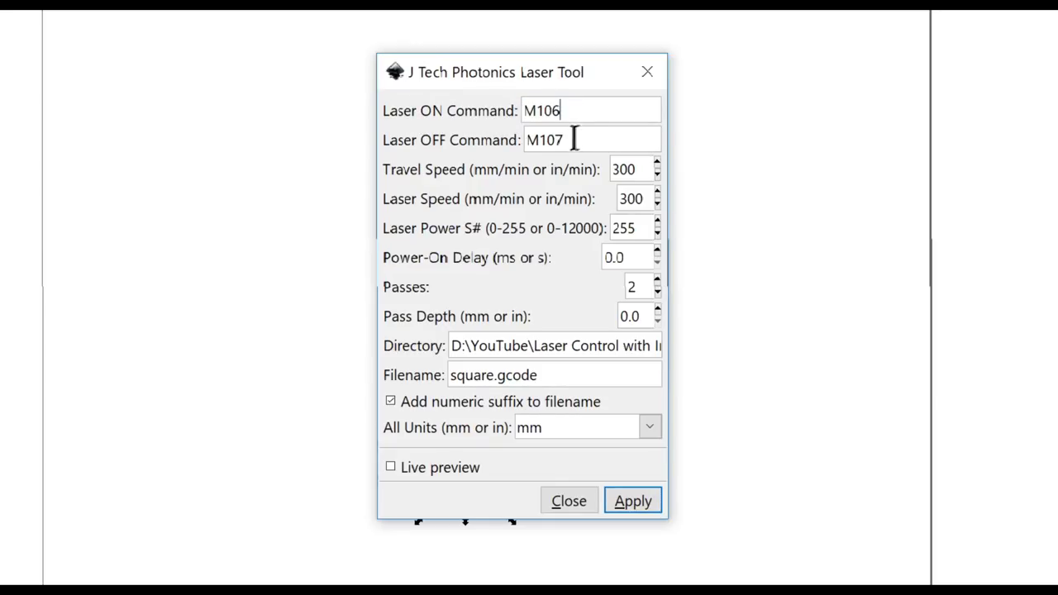
left_click_drag(571, 140, 520, 140)
left_click(584, 141)
left_click(649, 202)
left_click(647, 199)
left_click(638, 169)
left_click(634, 169)
left_click(637, 200)
left_click(649, 196)
- Check Laser Power 255, Power-On Delay 0.0 and Pass Depth 0.0
double_click(621, 228)
left_click(633, 228)
double_click(644, 227)
left_click(642, 228)
double_click(641, 228)
left_click(642, 228)
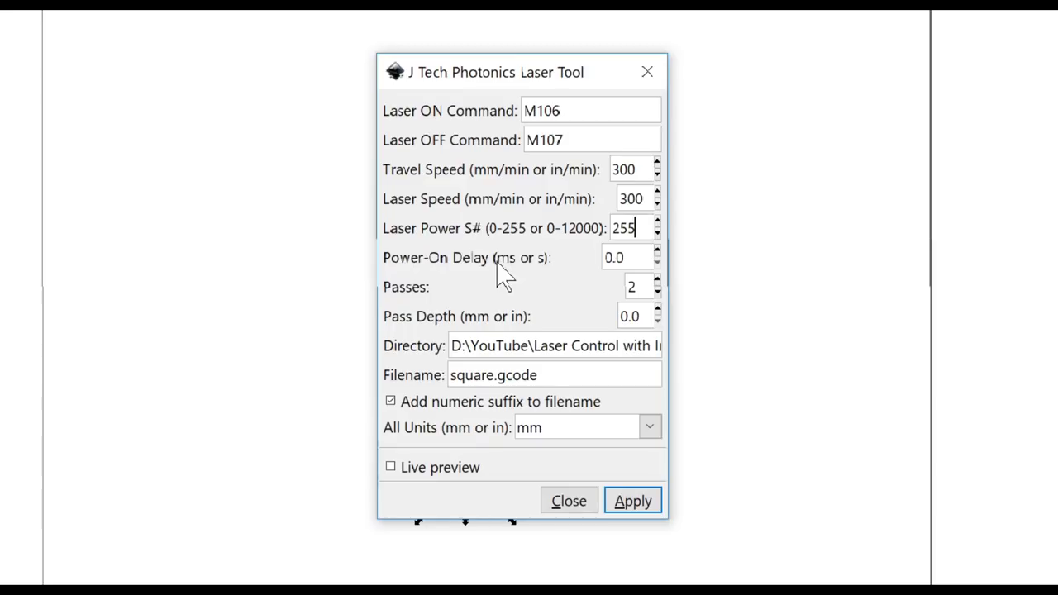
double_click(636, 261)
left_click(626, 257)
left_click(647, 316)
left_click(647, 316)
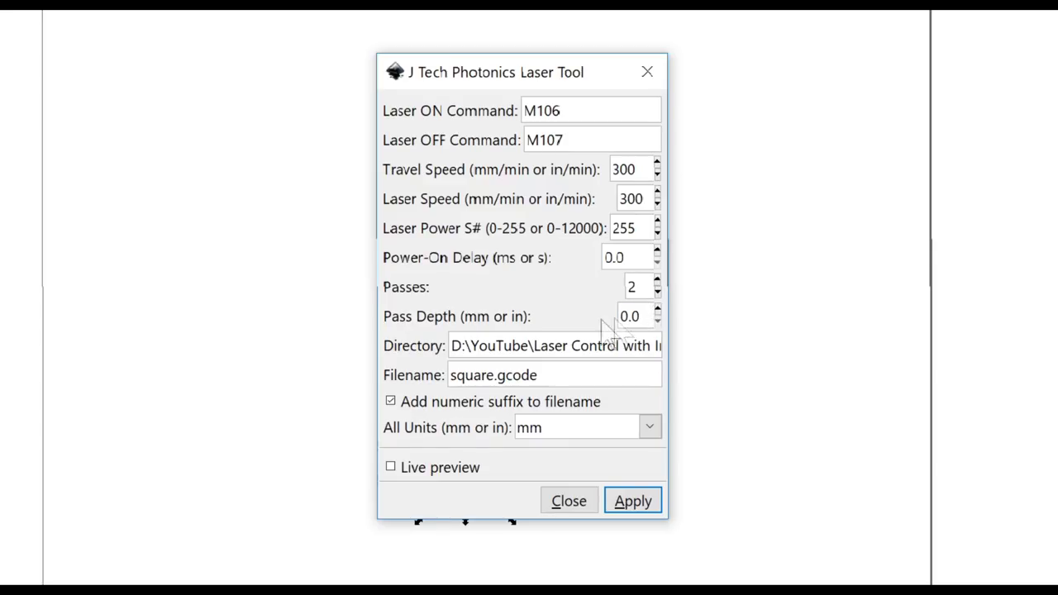
- Set the output file name to square.gcode, generate the G-code, and close the dialog
left_click_drag(453, 346, 676, 353)
left_click_drag(544, 374, 446, 374)
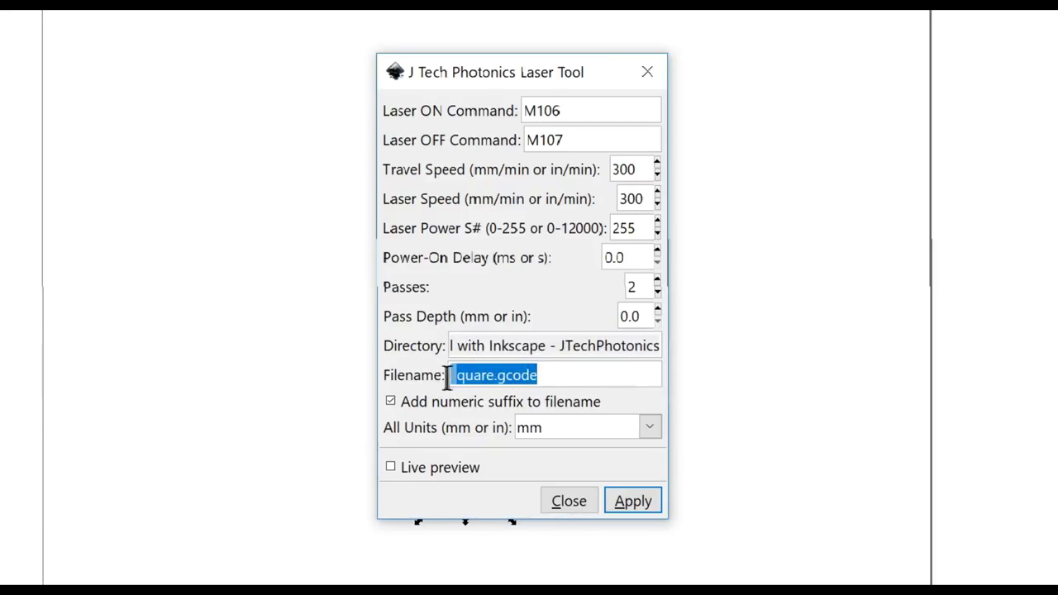
left_click(534, 374)
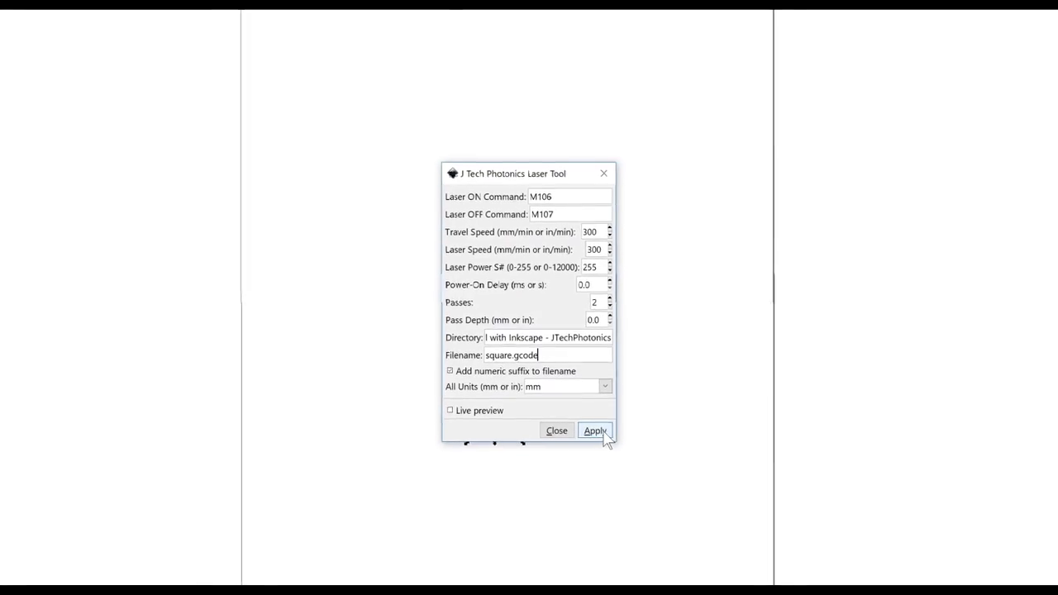
left_click(595, 431)
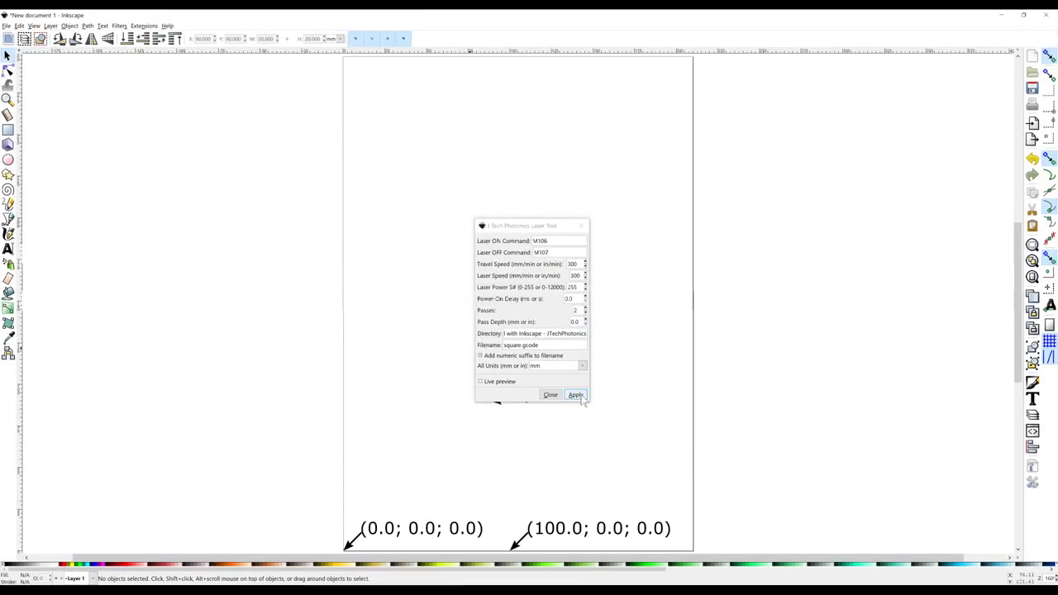
left_click(547, 396)
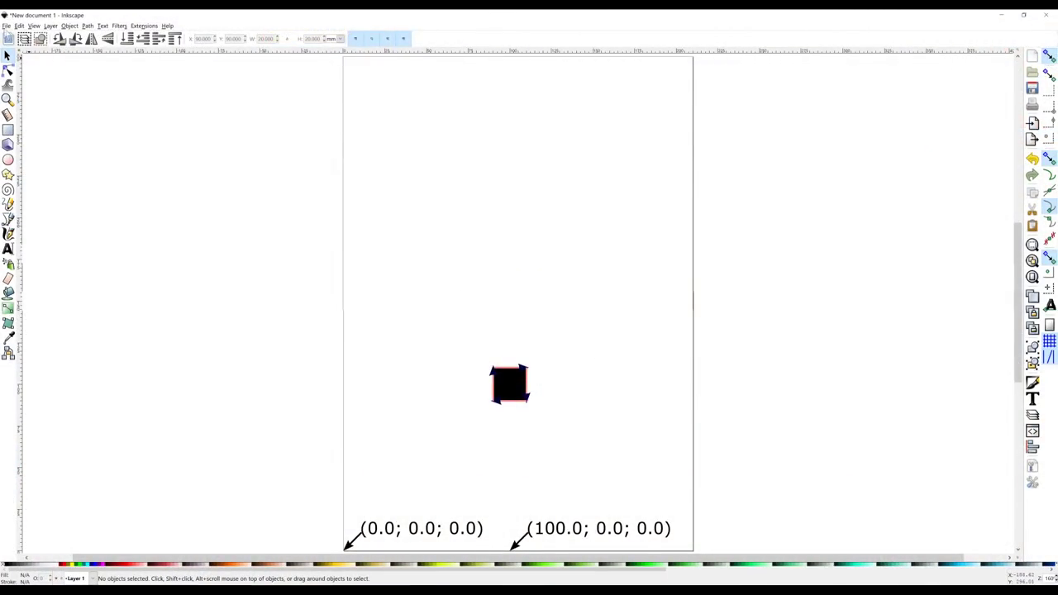
- Create a new blank document and begin fitting the page to the window via View > Zoom
left_click(7, 26)
left_click(13, 36)
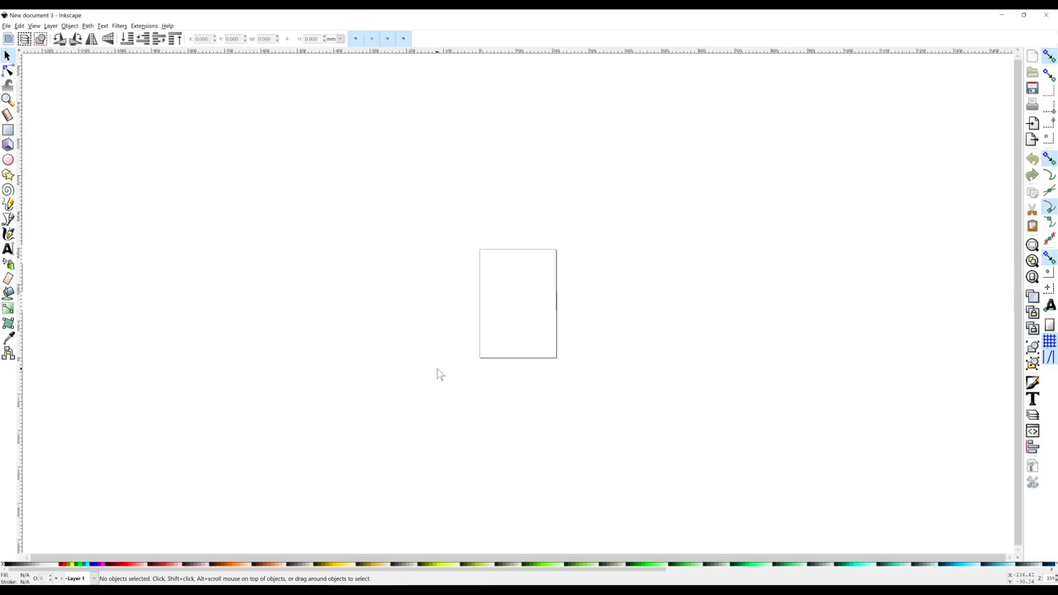
left_click(34, 26)
mouse_move(40, 38)
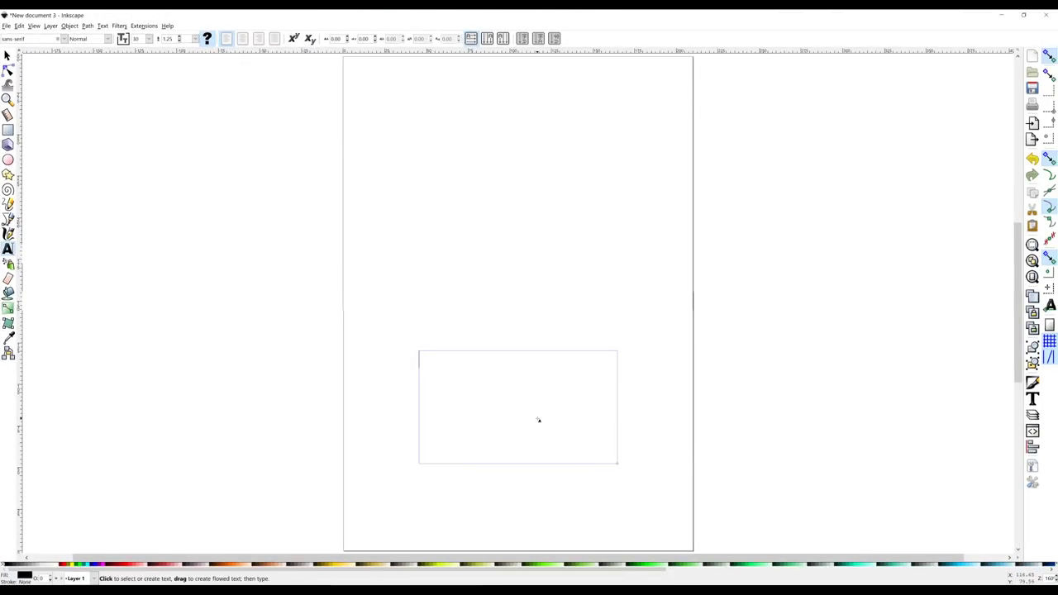
- Type 'Tech2C on Youtube', move 'Youtube' onto its own line, and select all the text
type("Tech2C ")
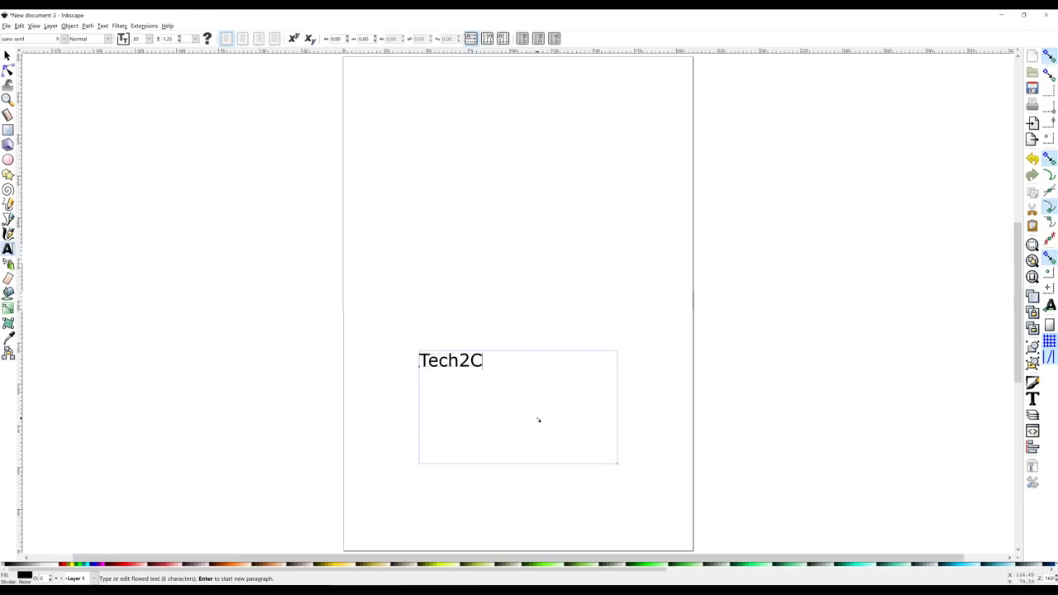
type("on Yo")
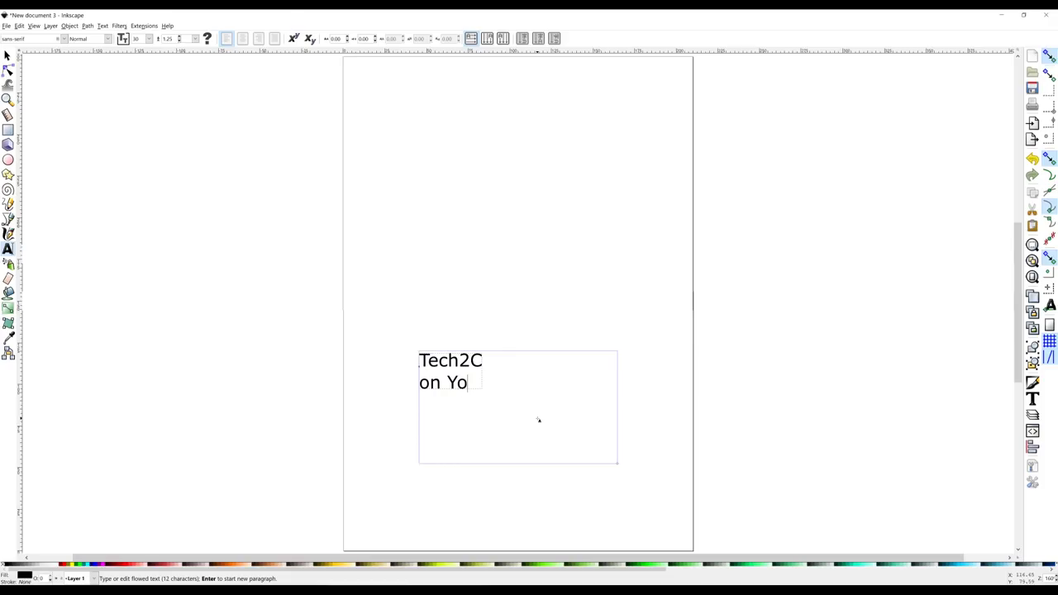
type("utube")
key("BackSpace")
key("Return")
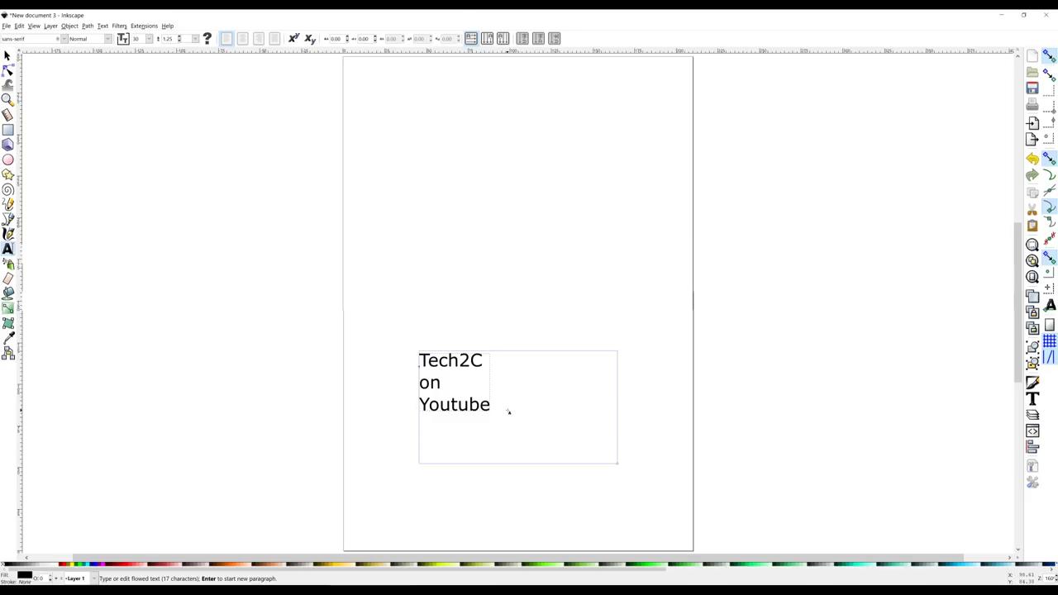
key("ctrl+a")
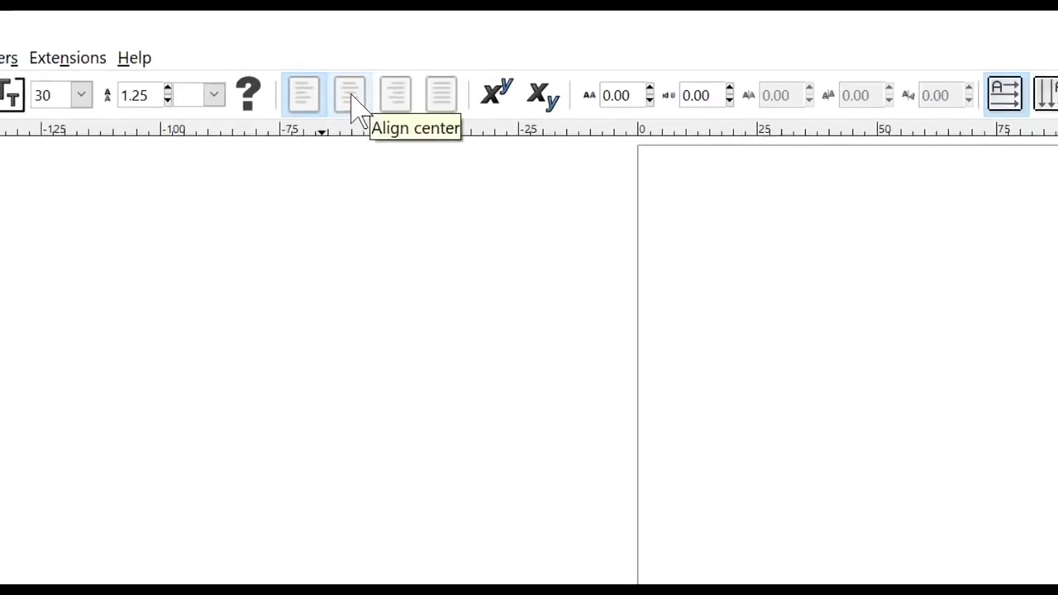
- Centre-align the text and make it bold, size 40, in Old English Text MT
left_click(354, 97)
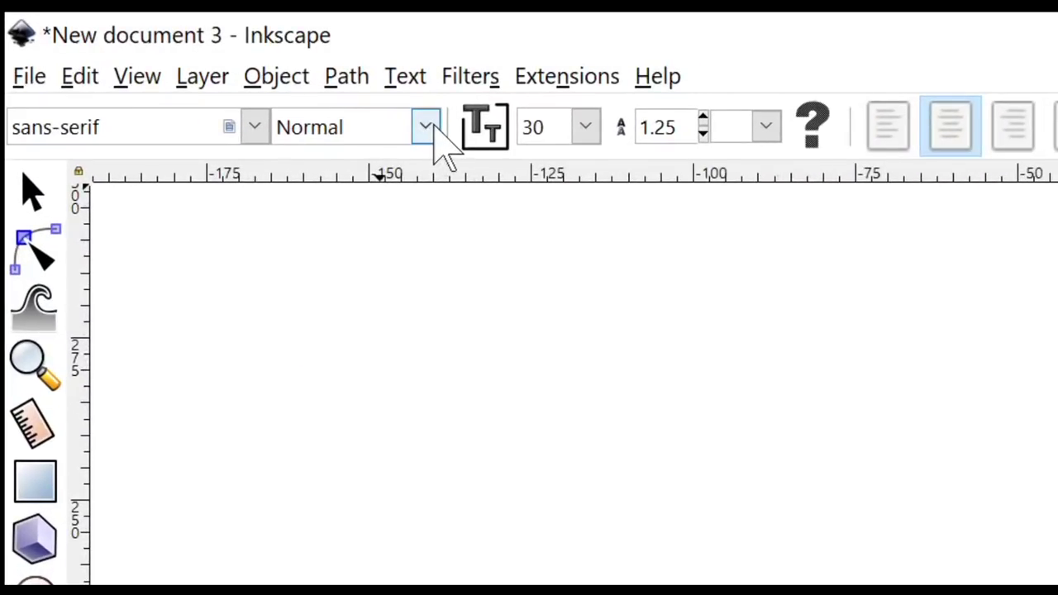
left_click(428, 132)
left_click(350, 253)
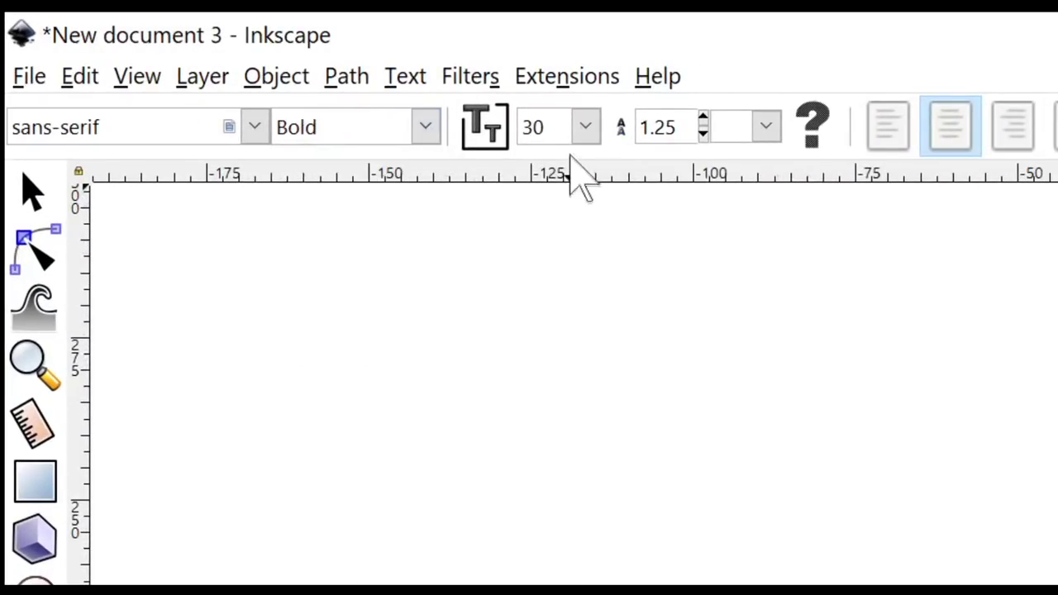
left_click(586, 128)
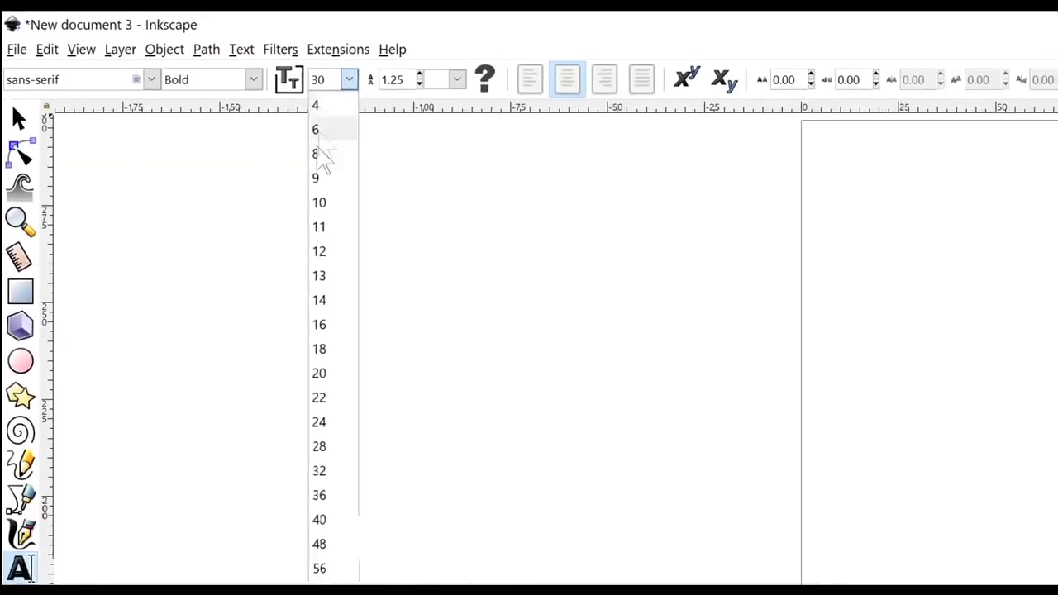
left_click(141, 227)
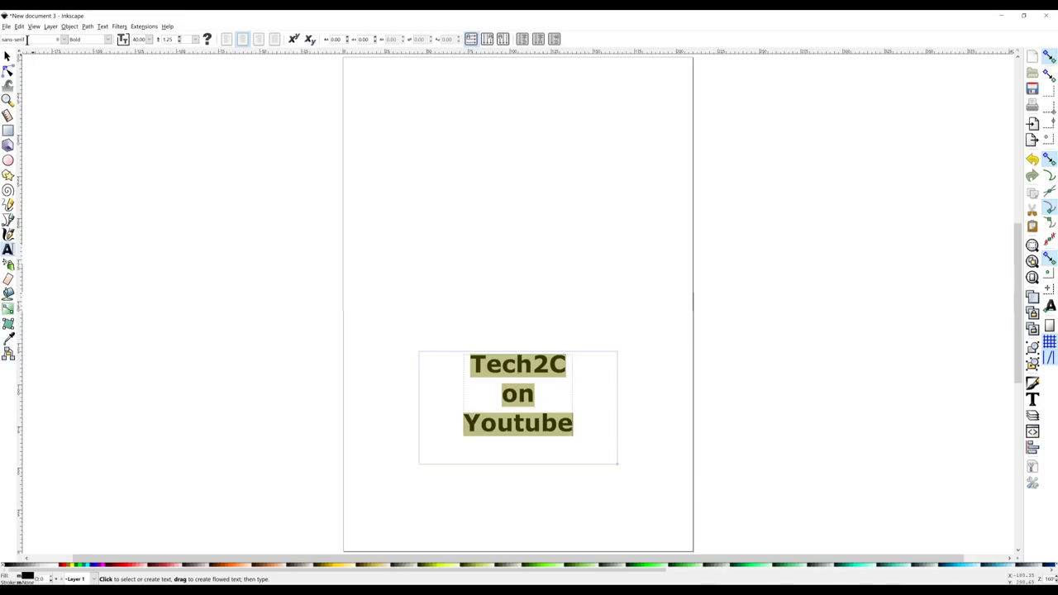
left_click(64, 40)
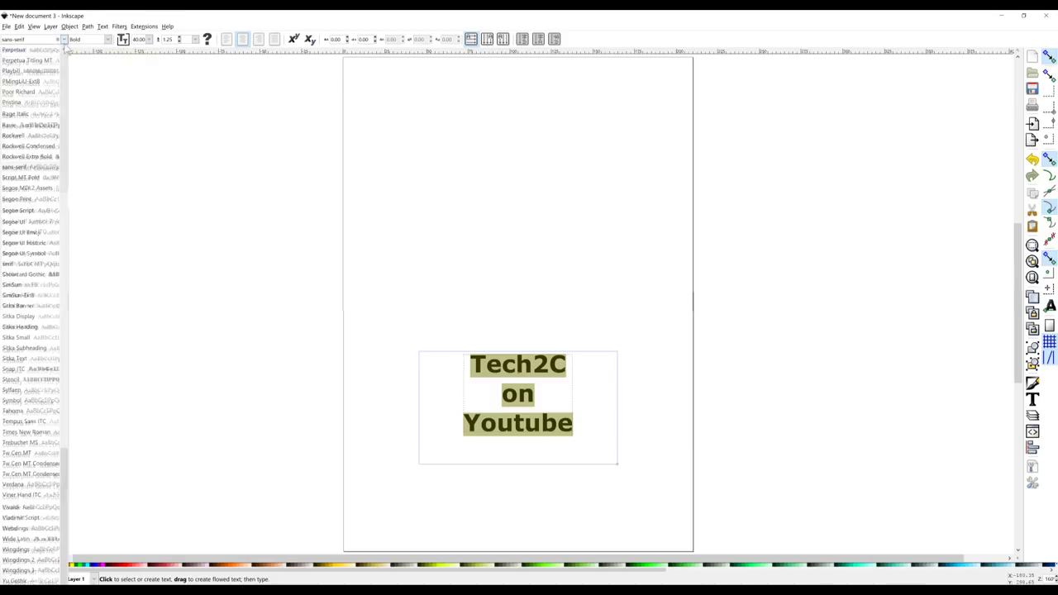
left_click_drag(66, 496, 68, 384)
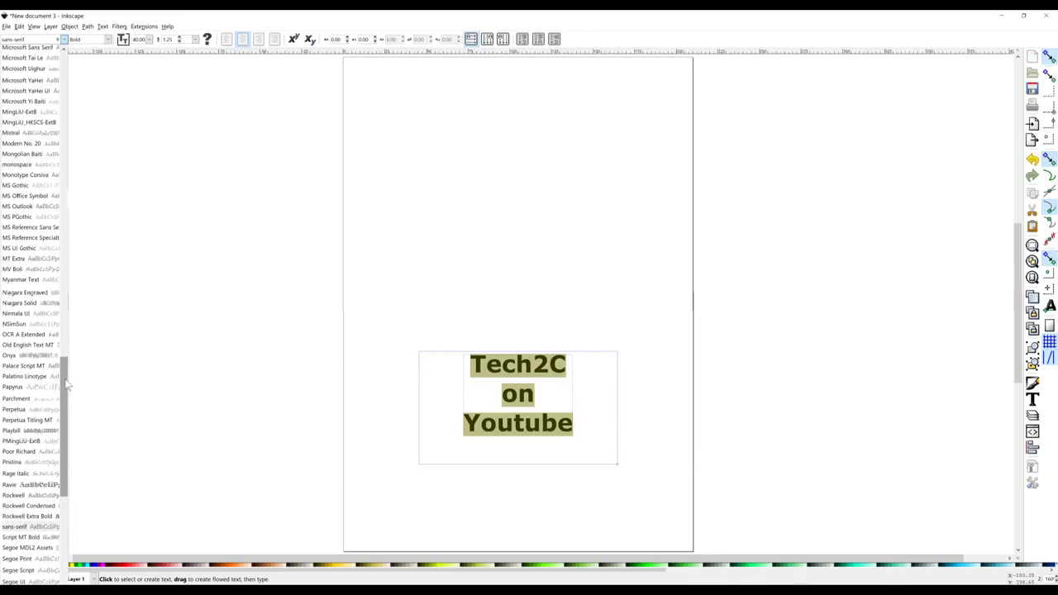
left_click(28, 345)
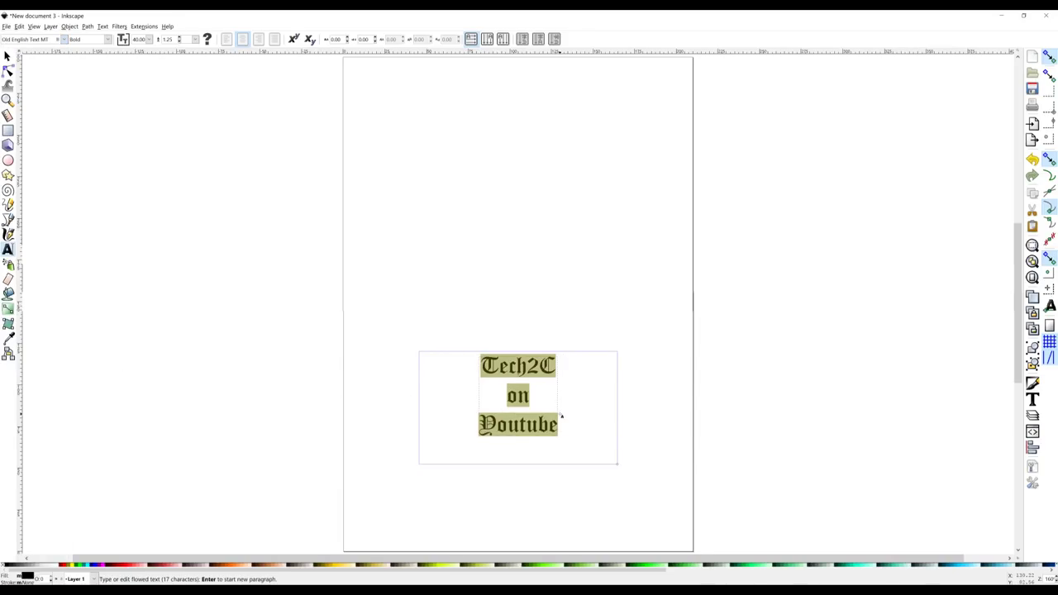
left_click(580, 431)
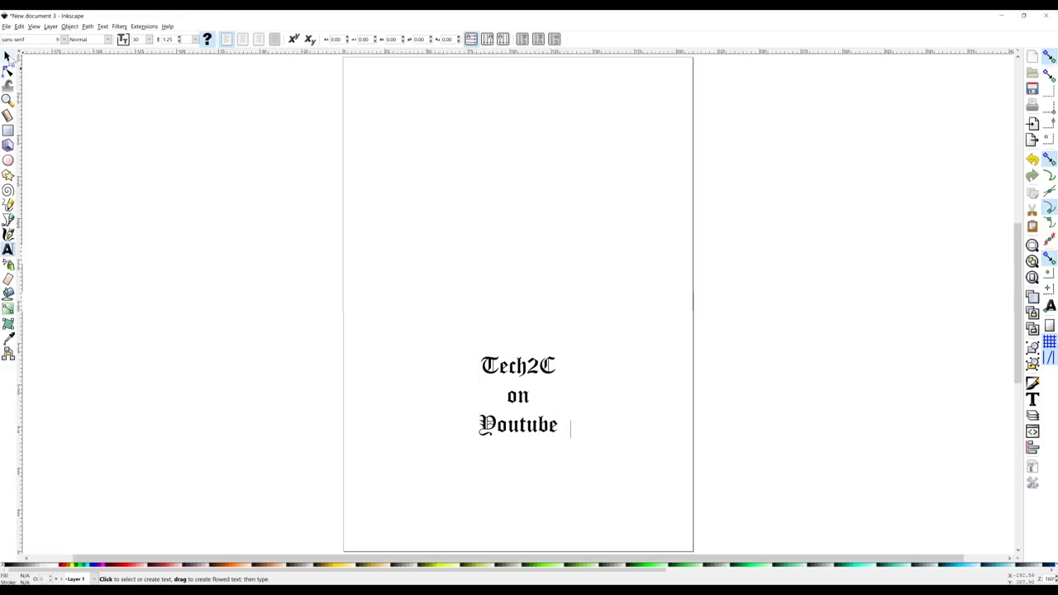
- Select the Tech2C on Youtube text block and set its X and Y to 50 mm
left_click(9, 56)
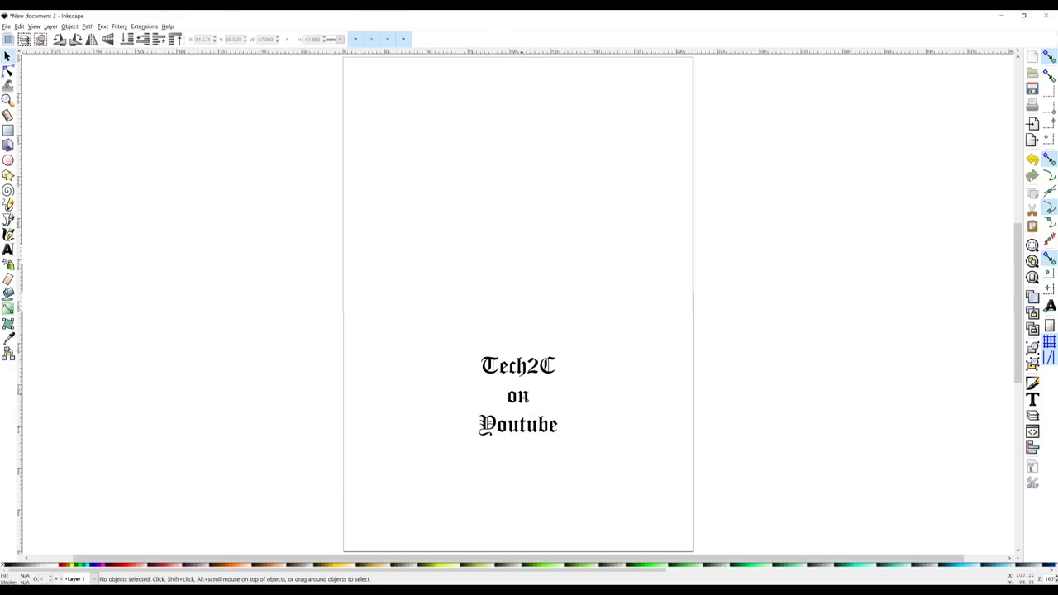
left_click(518, 396)
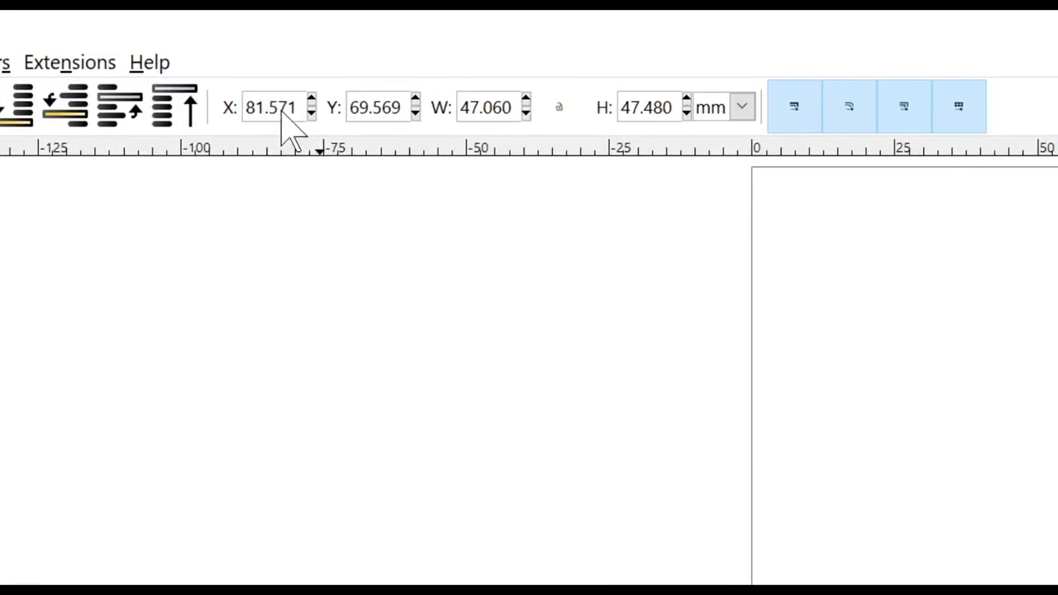
double_click(281, 111)
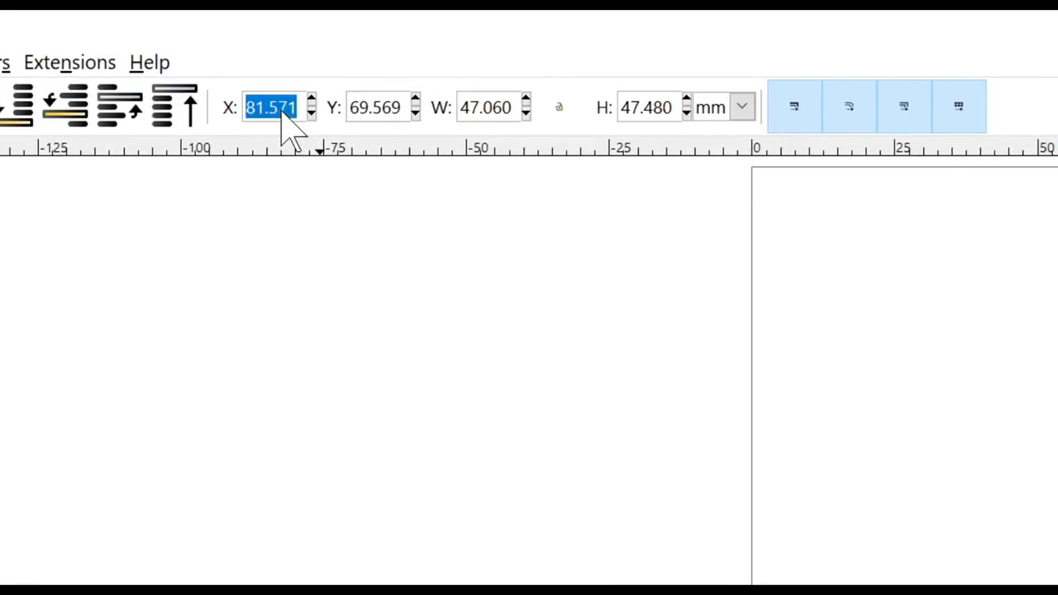
type("50")
key("Tab")
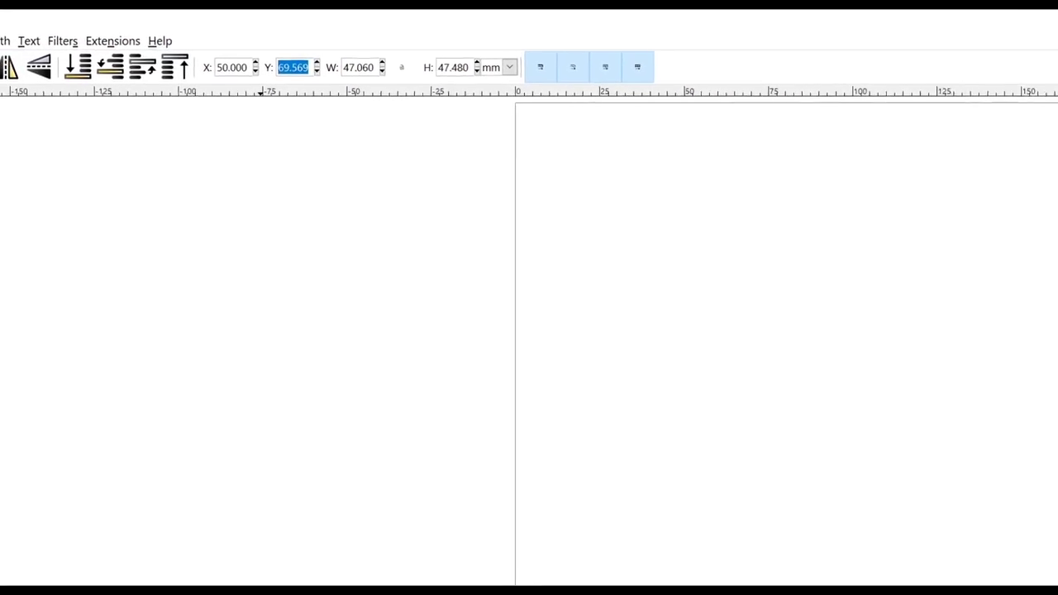
type("5")
type("0")
key("Tab")
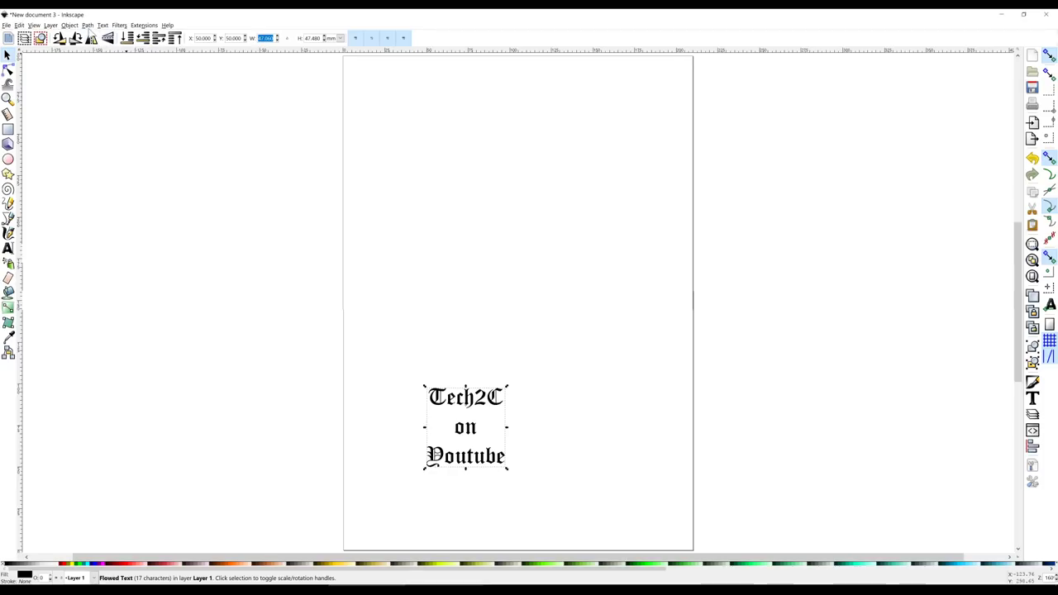
- Convert the text to paths and launch the J Tech Photonics Laser Tool extension
left_click(88, 24)
left_click(99, 36)
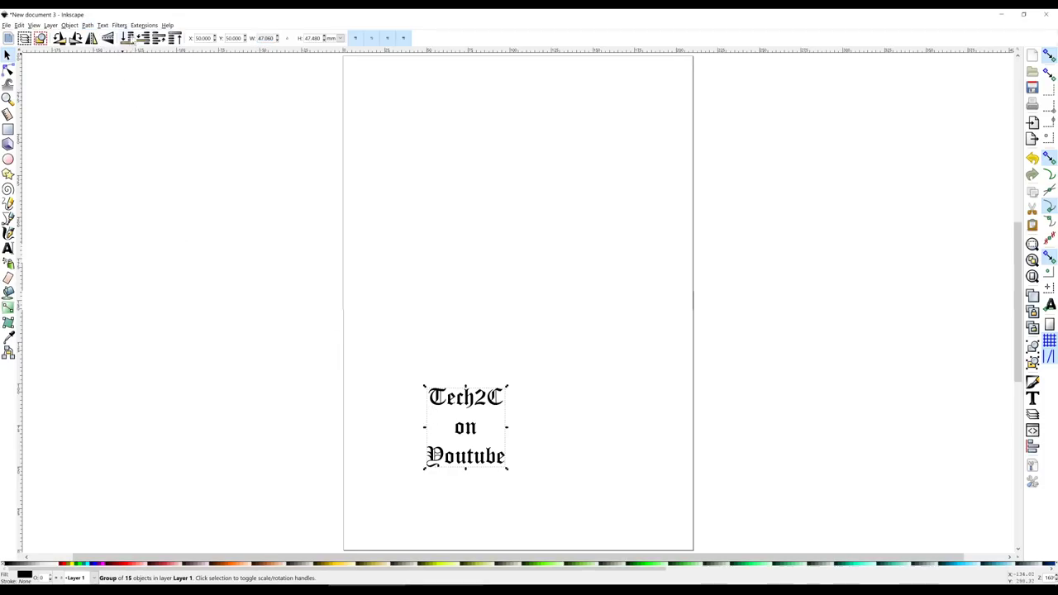
left_click(143, 25)
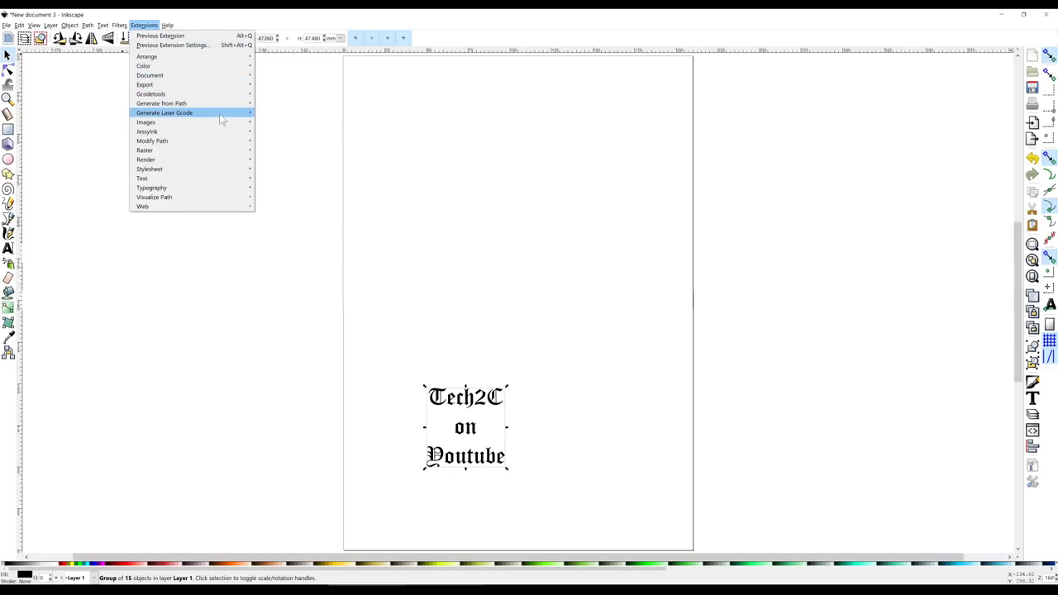
mouse_move(219, 113)
left_click(281, 116)
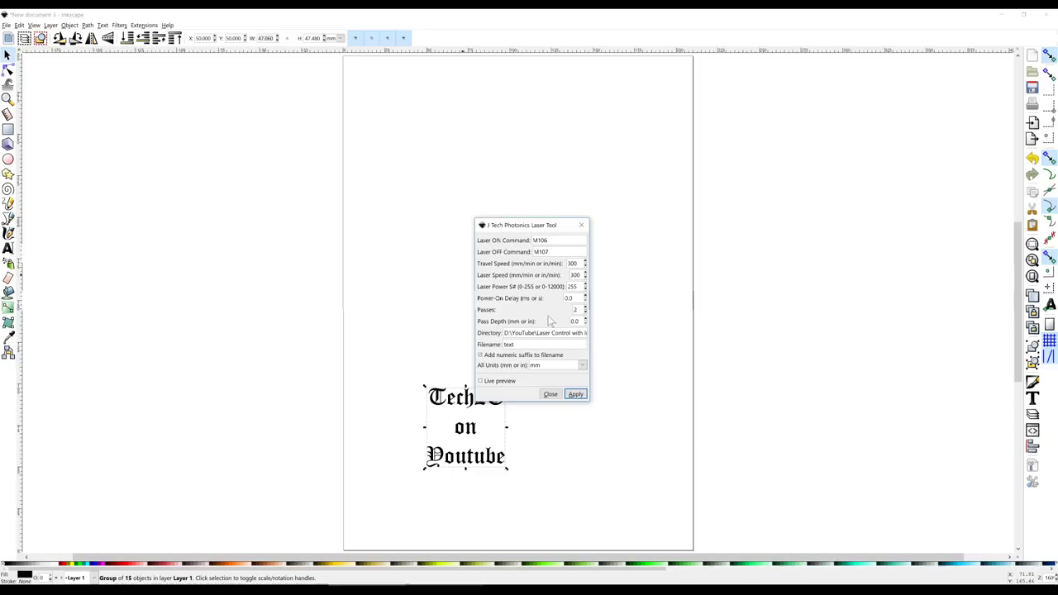
- Set Travel Speed and Laser Speed to 1500 and Passes to 1 in the laser tool
left_click_drag(543, 226, 592, 339)
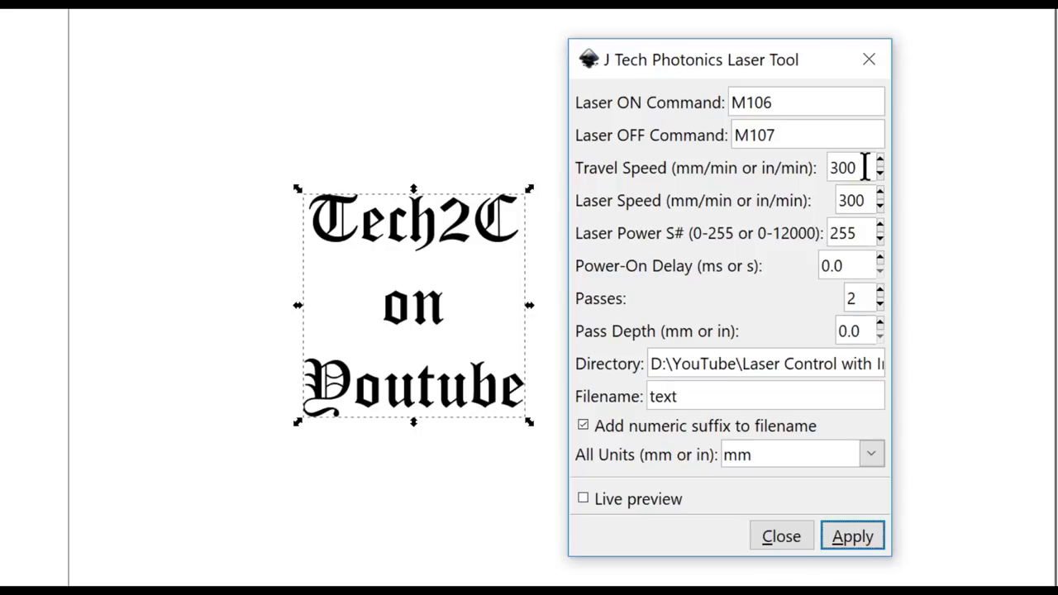
left_click_drag(865, 168, 824, 171)
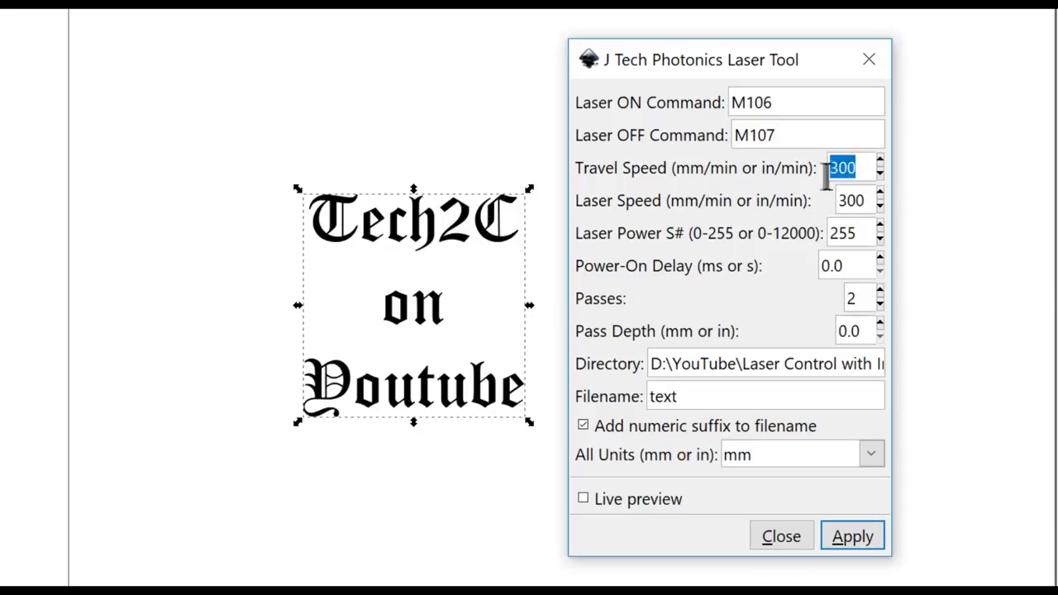
type("15")
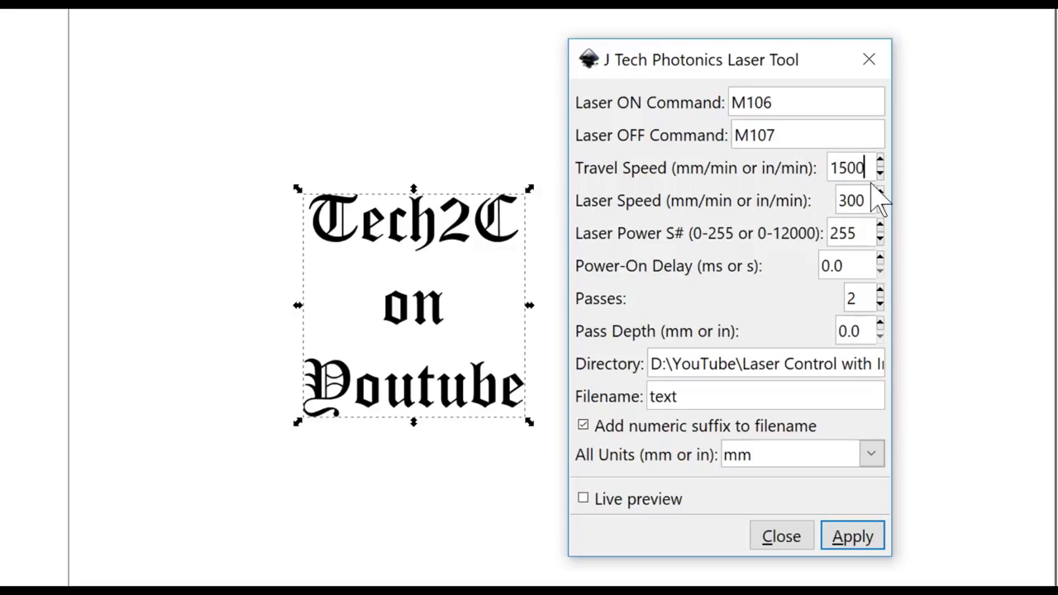
left_click_drag(866, 200, 832, 207)
type("1500")
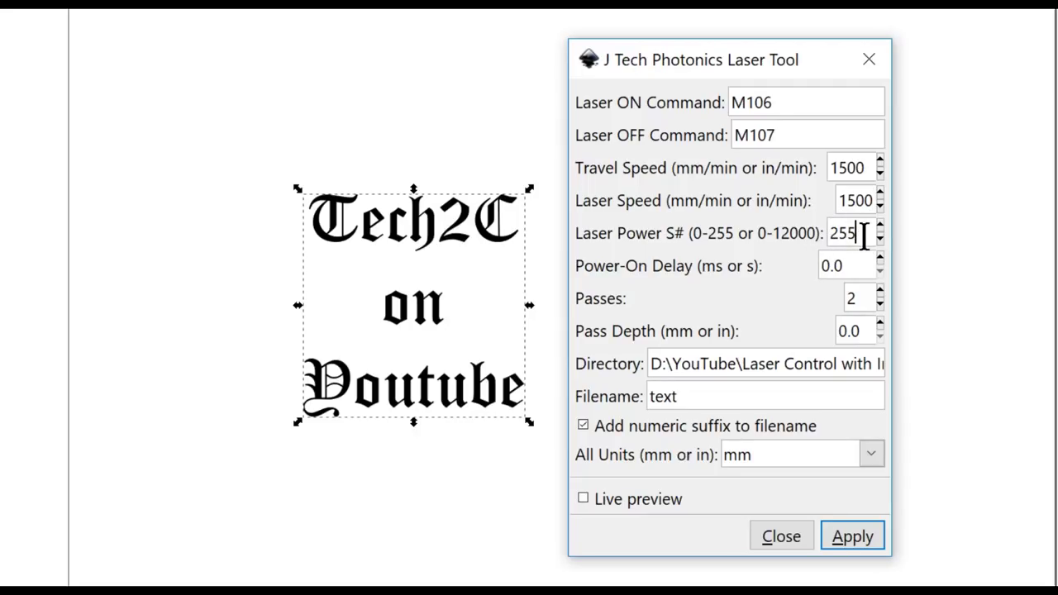
left_click(842, 265)
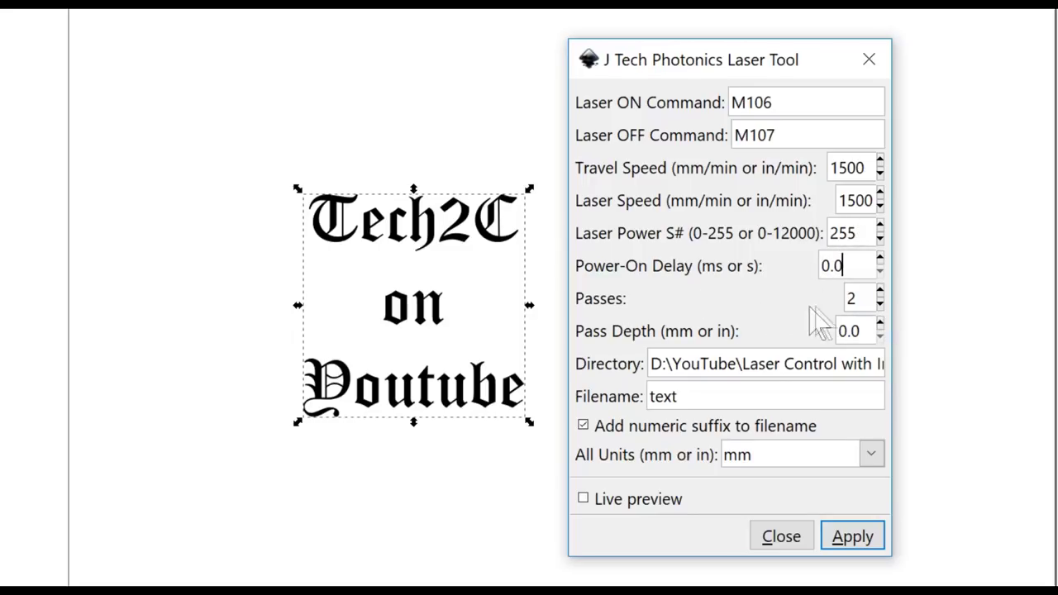
left_click(879, 304)
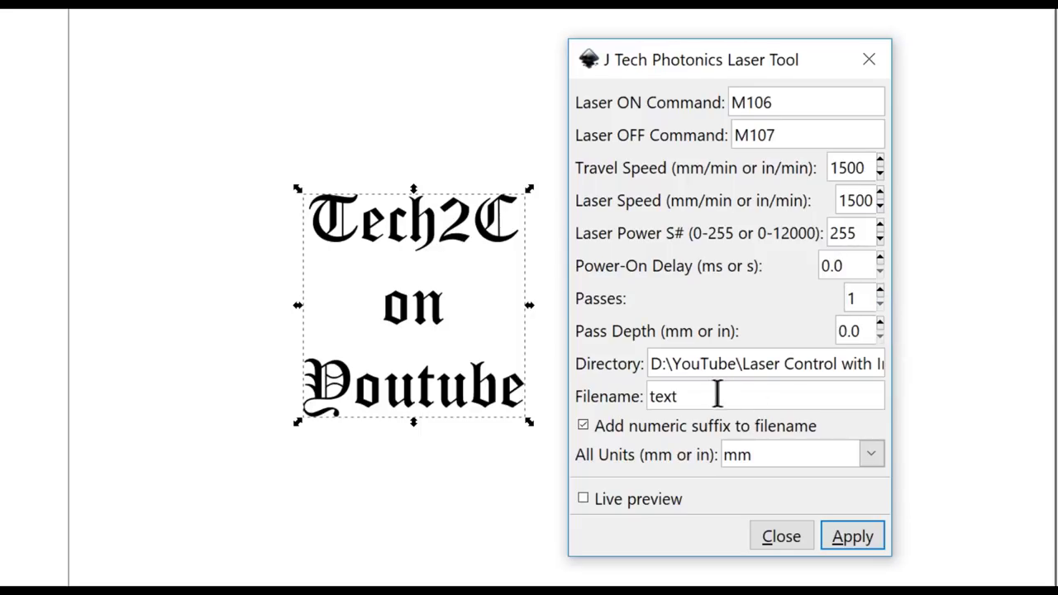
- Name the output text.gcode, generate the G-code and close the laser tool
left_click_drag(701, 397, 643, 397)
left_click(686, 397)
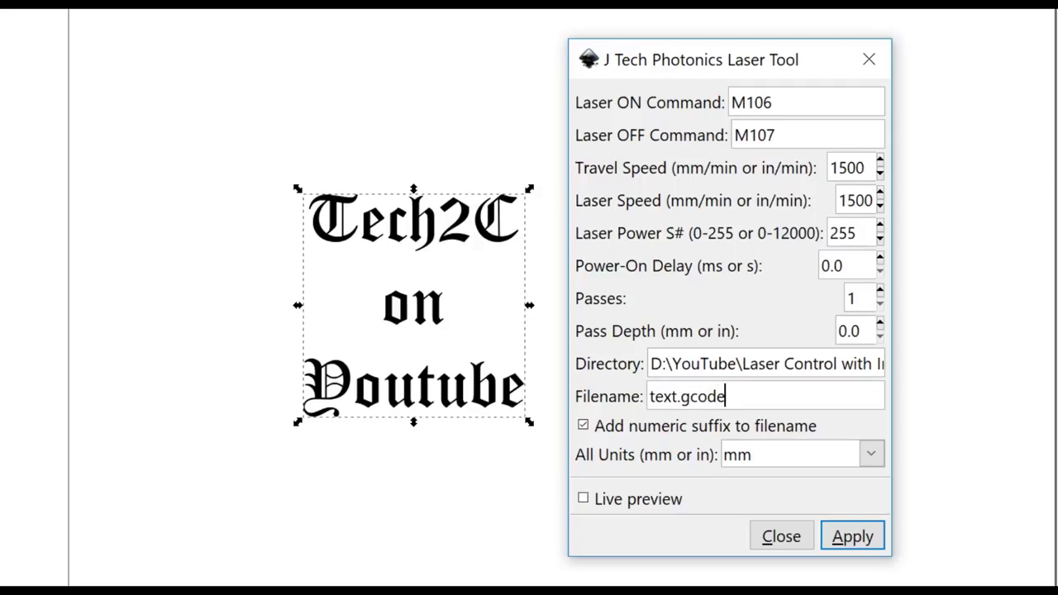
left_click(852, 538)
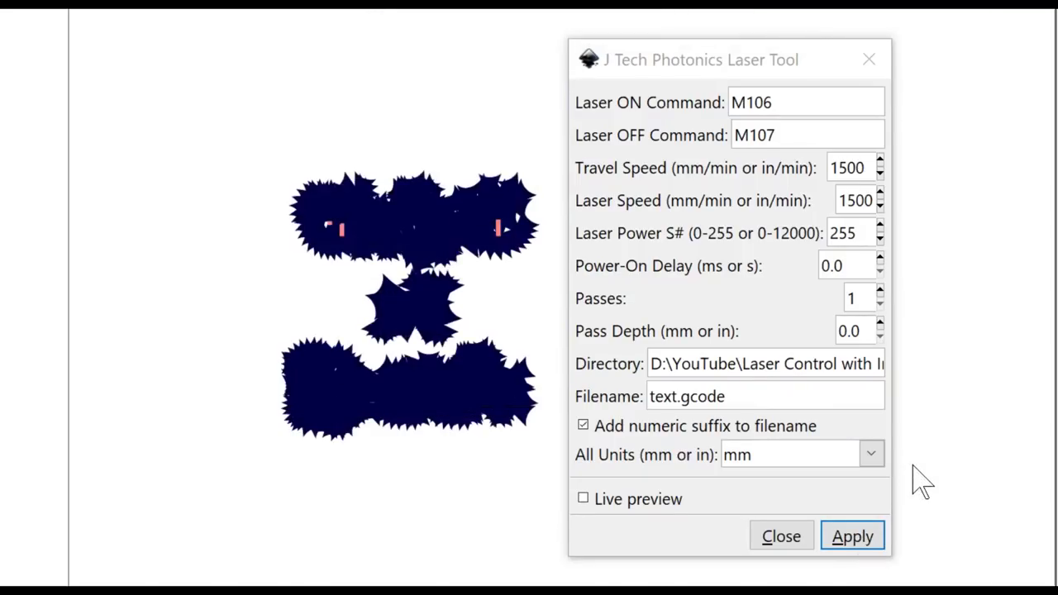
left_click(785, 539)
scroll(460, 485, "down", 4, "ctrl")
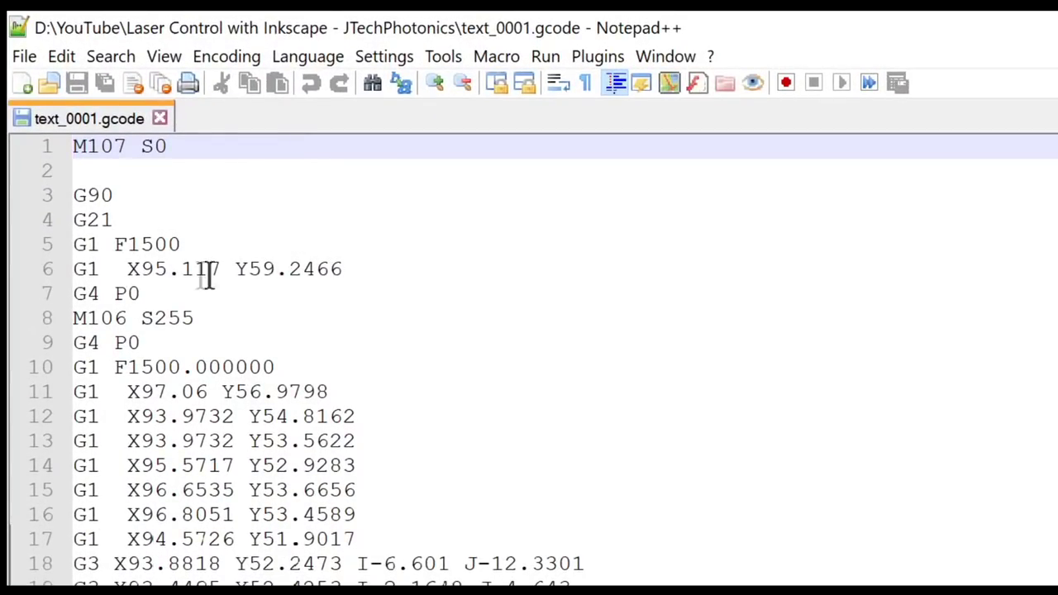
- Append Z50 to line 6 (G1 X95.117 Y59.2466 Z50), highlighting Z50 and the M106 S255 line
left_click(355, 269)
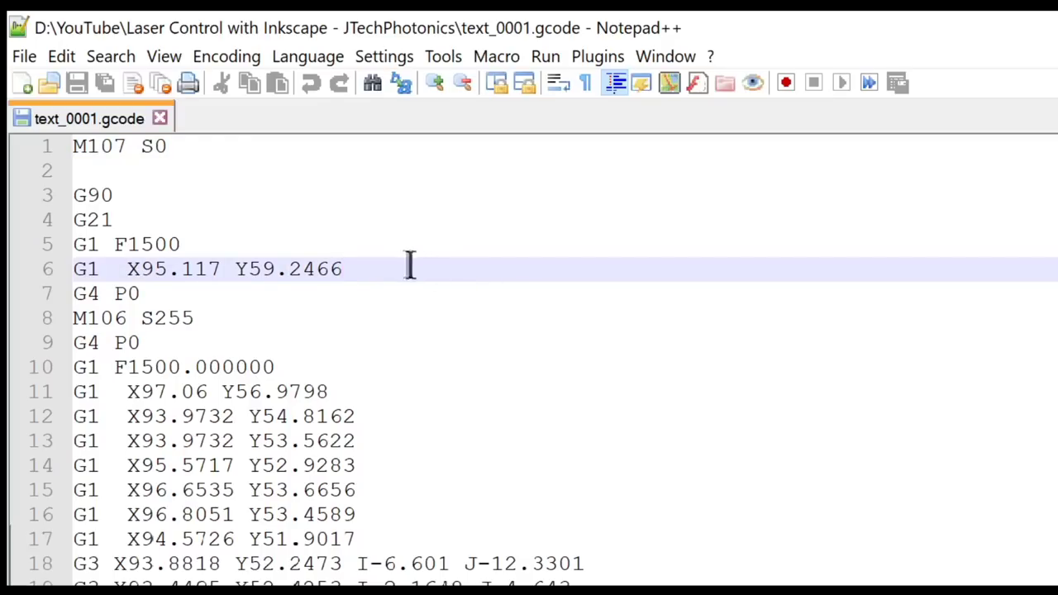
left_click_drag(100, 268, 371, 264)
left_click(375, 264)
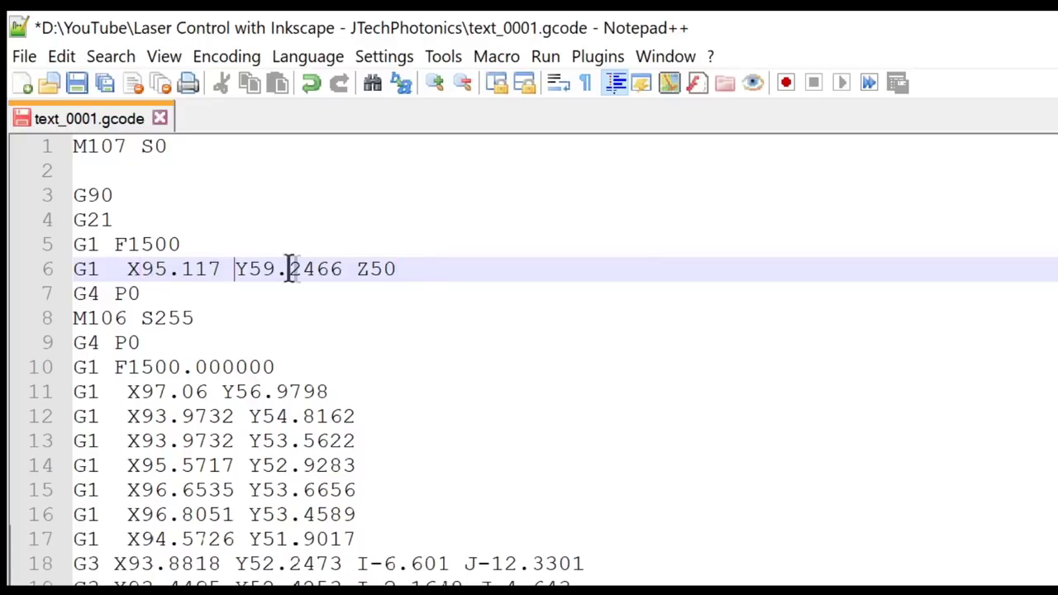
left_click_drag(369, 268, 383, 269)
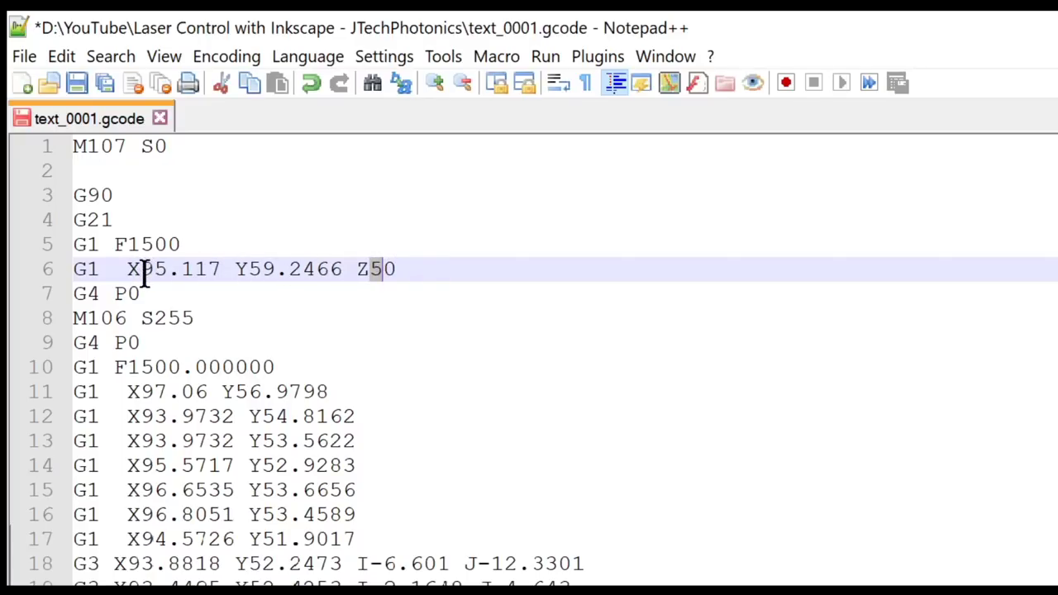
left_click_drag(205, 319, 80, 319)
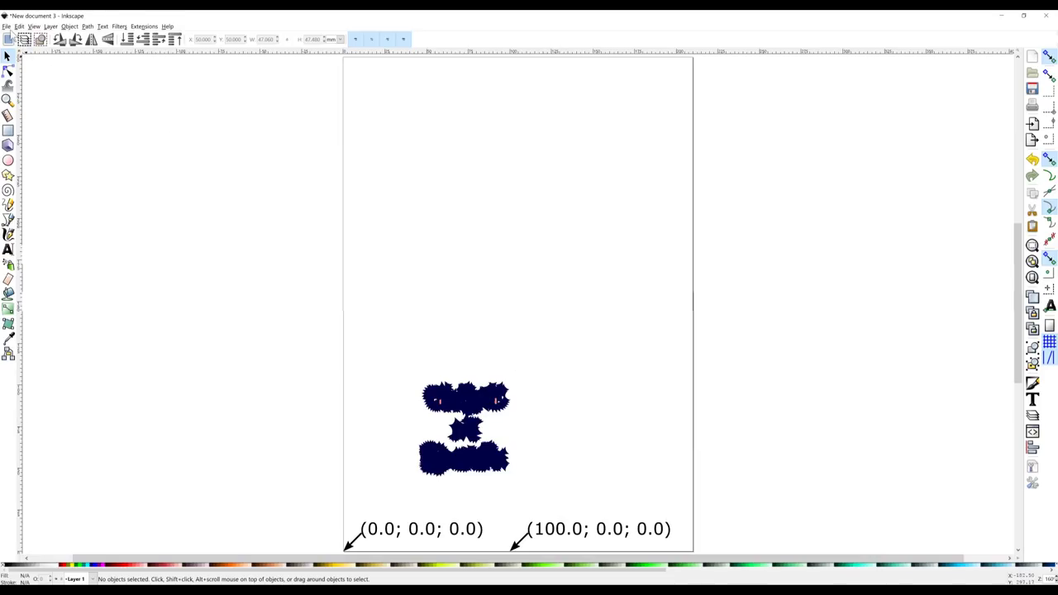
- Create a new blank document and zoom to fit the whole page
key("alt+f")
key("Escape")
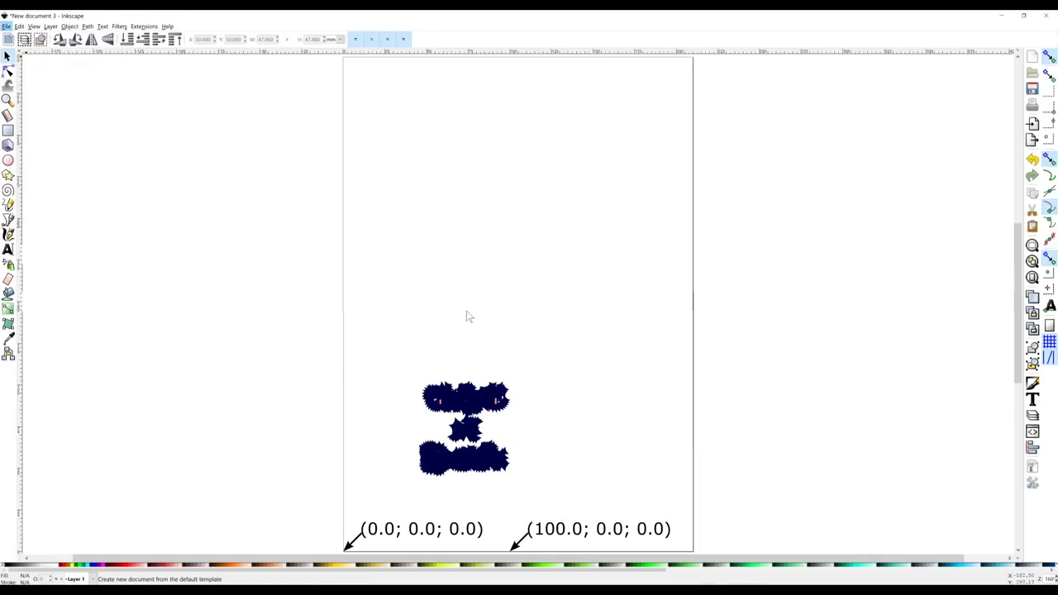
key("ctrl+n")
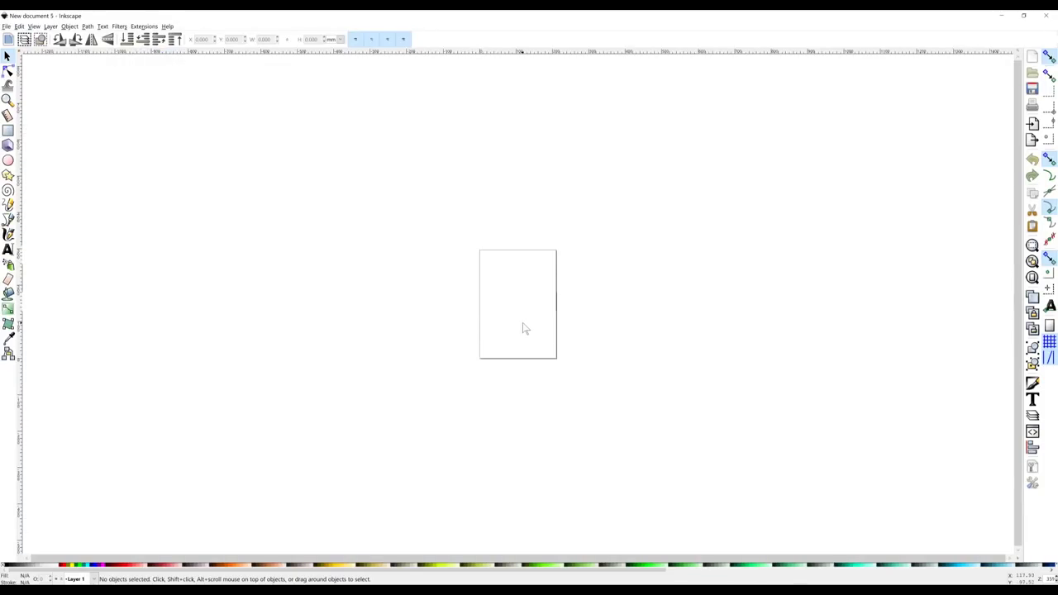
left_click(34, 26)
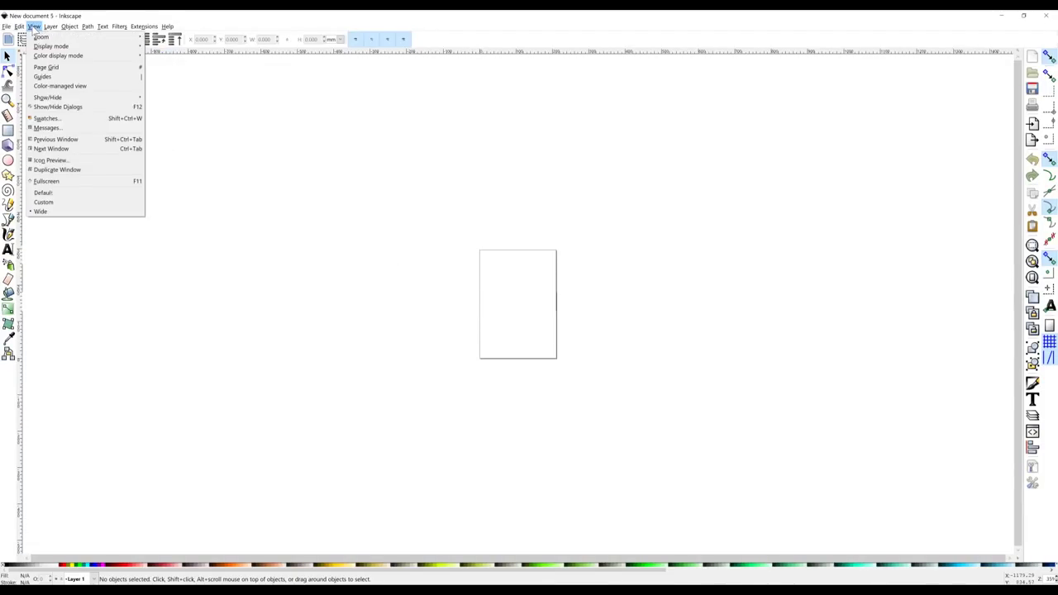
mouse_move(47, 37)
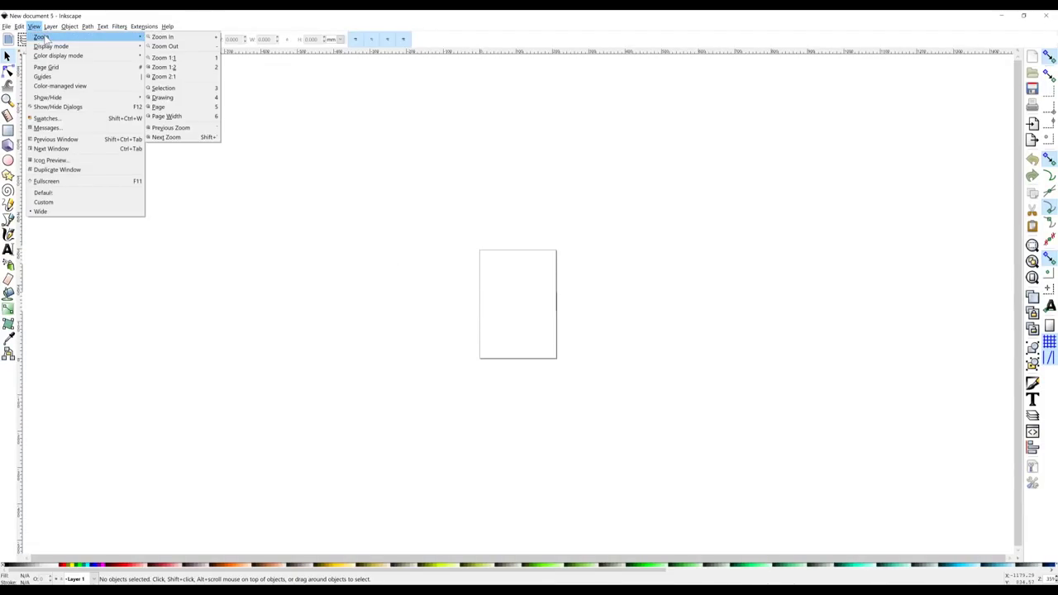
left_click(187, 106)
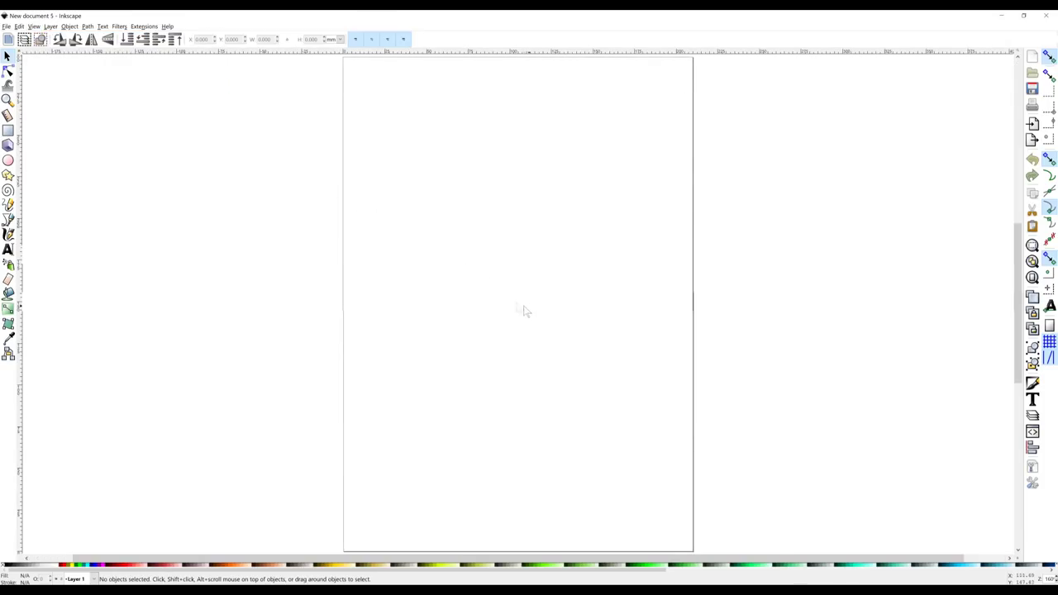
- Import Plane_clip_art.svg into the new document
left_click(6, 26)
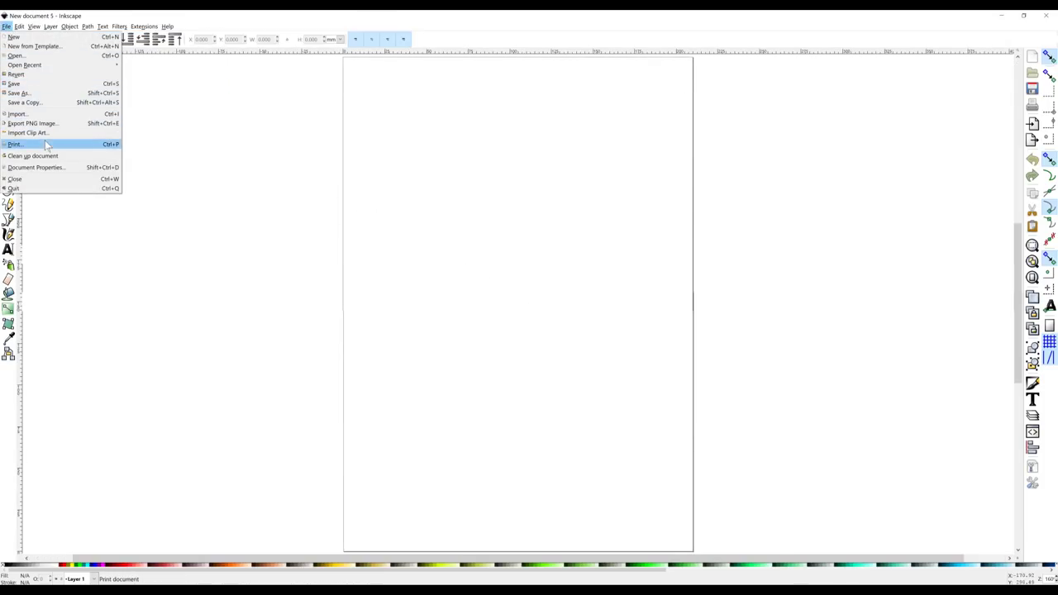
left_click(50, 113)
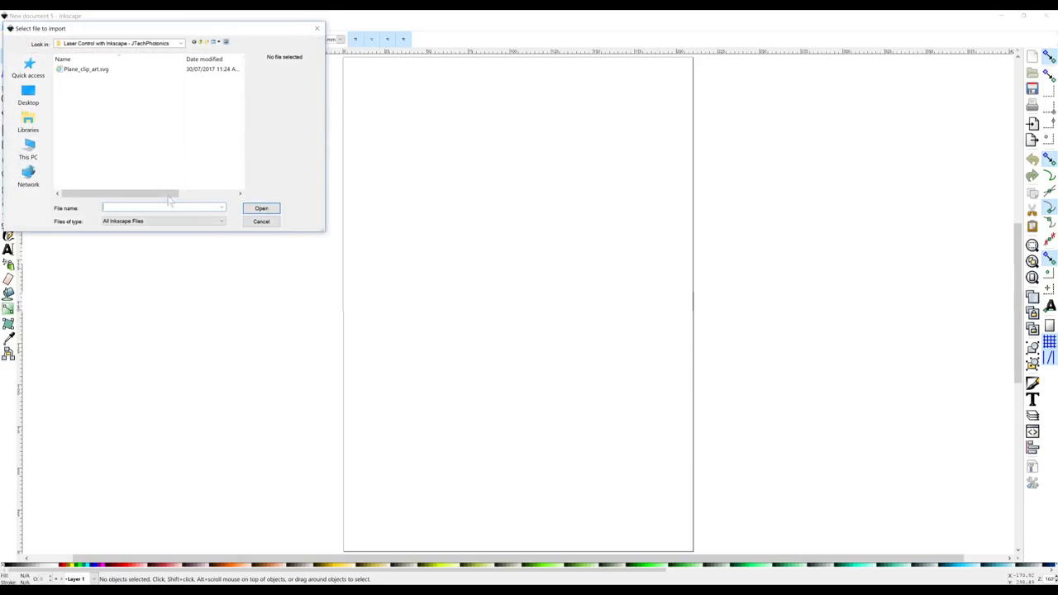
left_click(117, 71)
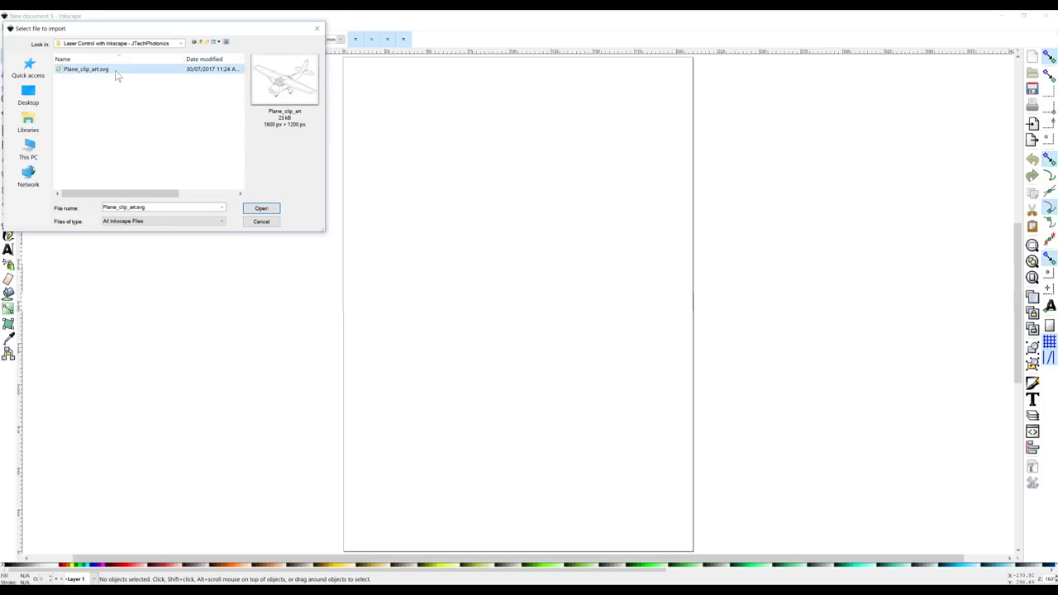
left_click(262, 208)
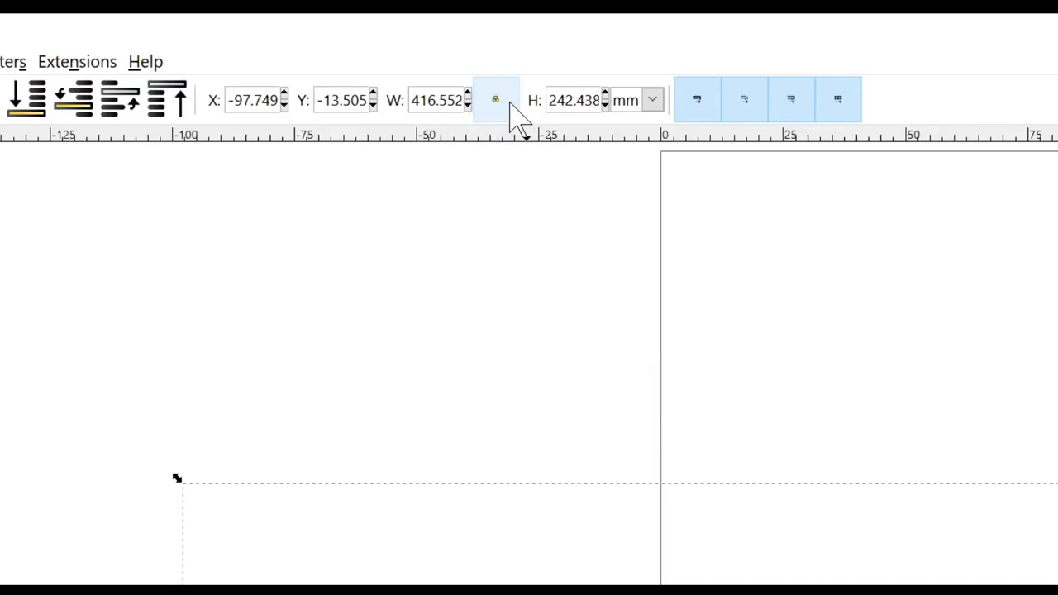
- Lock the aspect ratio and scale the aeroplane to 120 mm wide
left_click(500, 112)
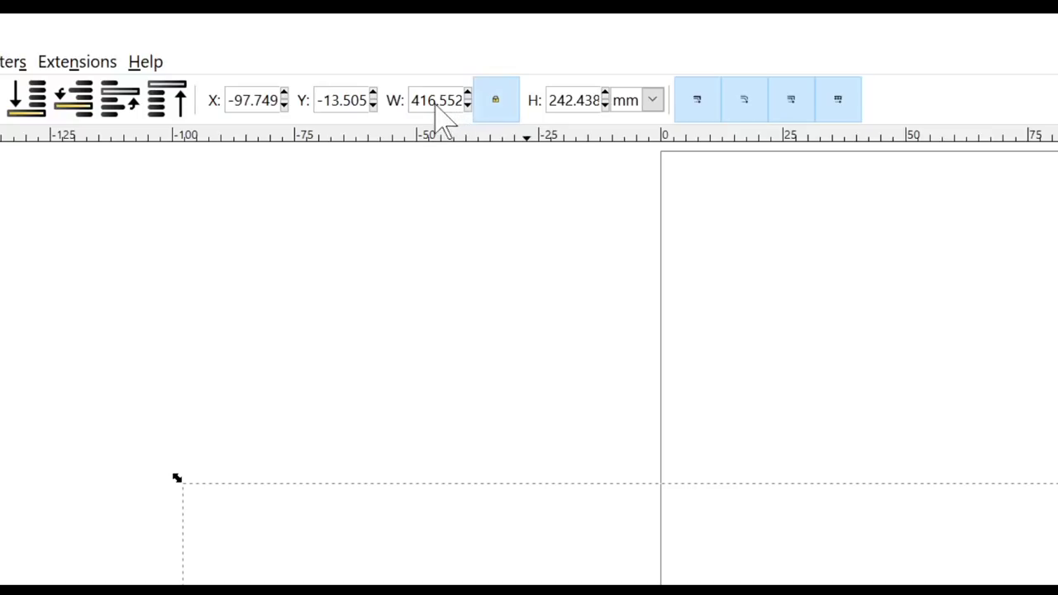
left_click(567, 101)
key("ctrl+a")
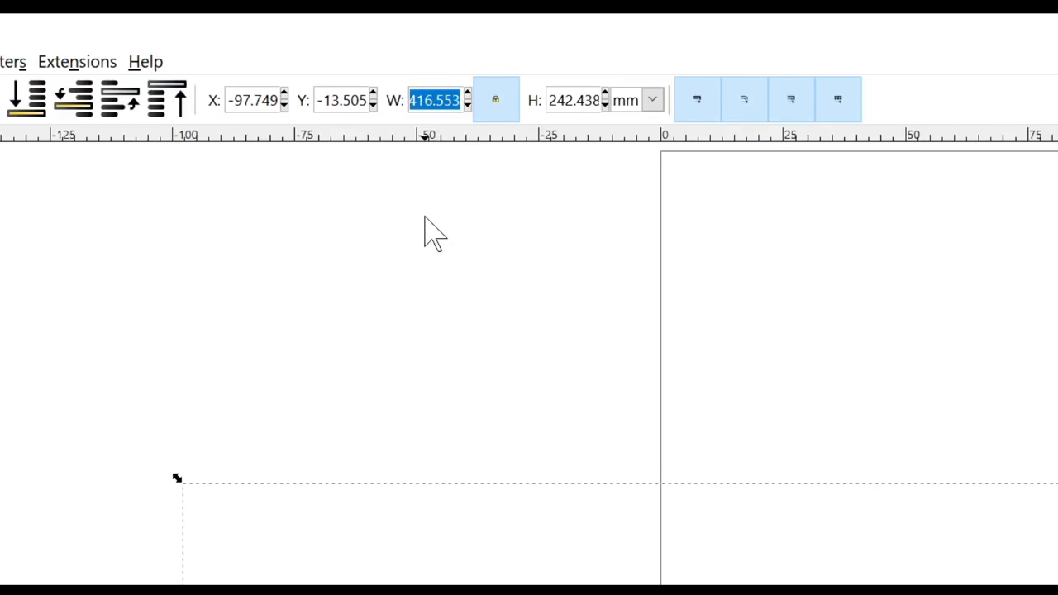
type("120")
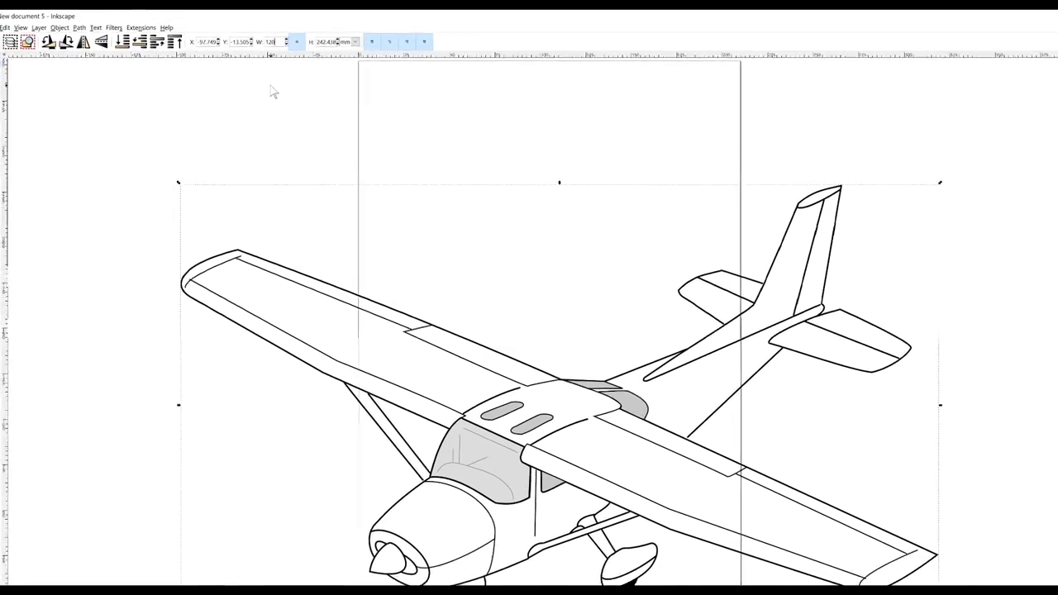
key("Return")
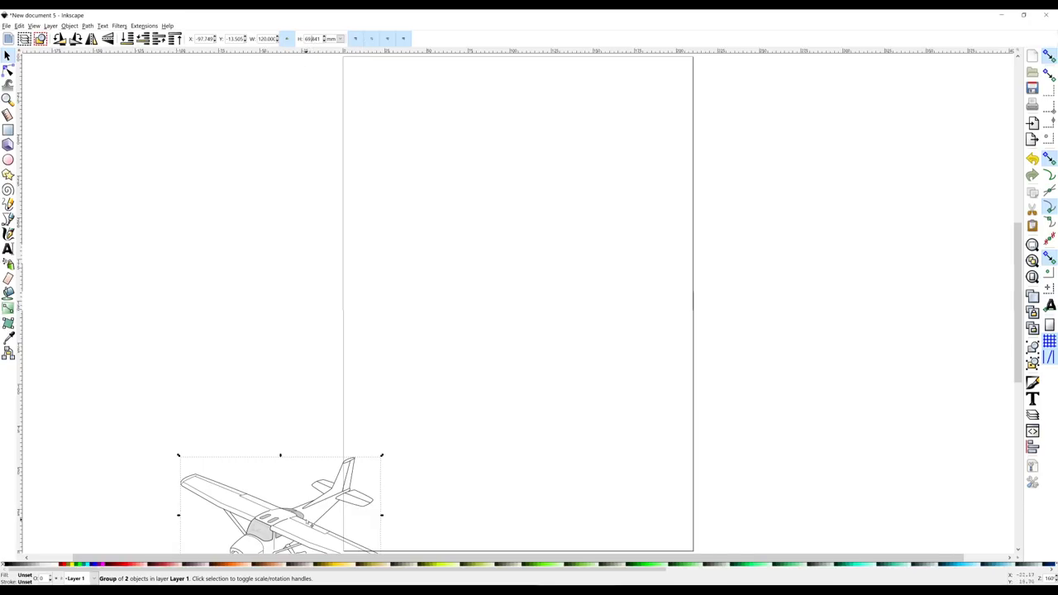
- Place the aeroplane at X 0, Y 0 on the page
left_click_drag(310, 525, 541, 380)
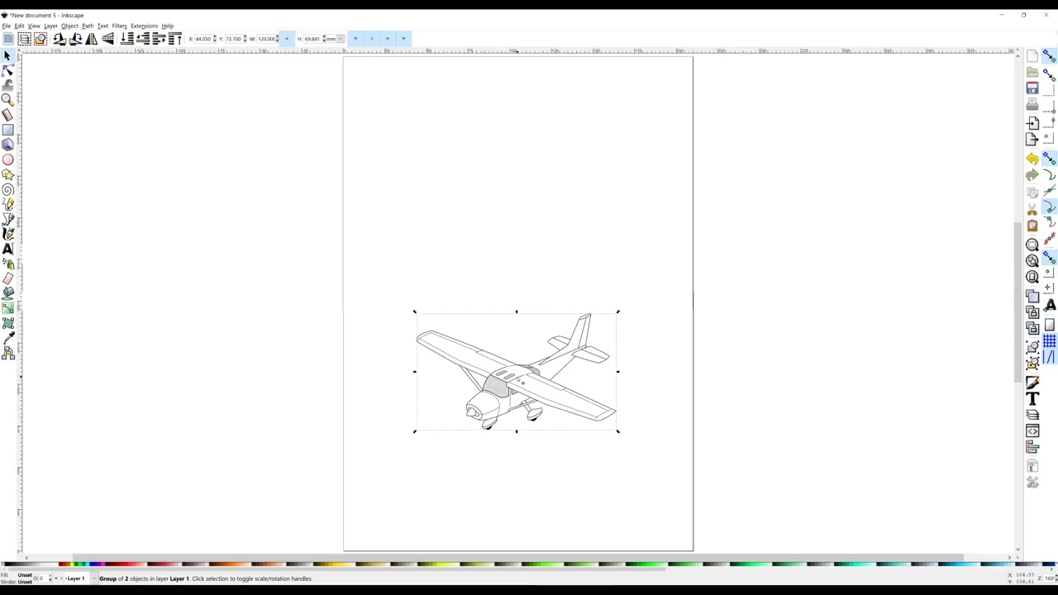
left_click_drag(517, 372, 459, 456)
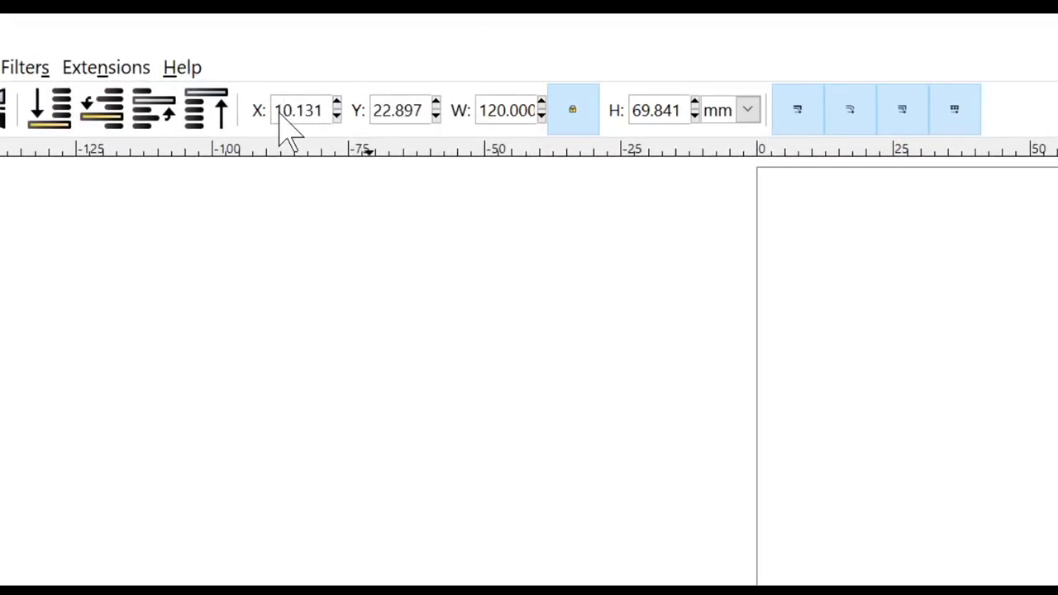
double_click(280, 112)
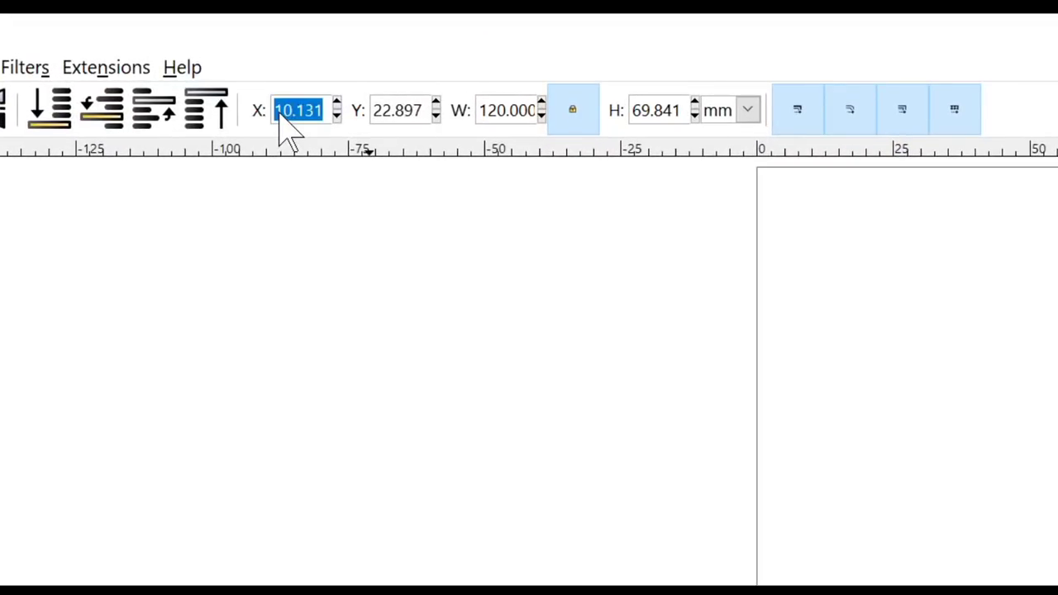
type("0")
key("Tab")
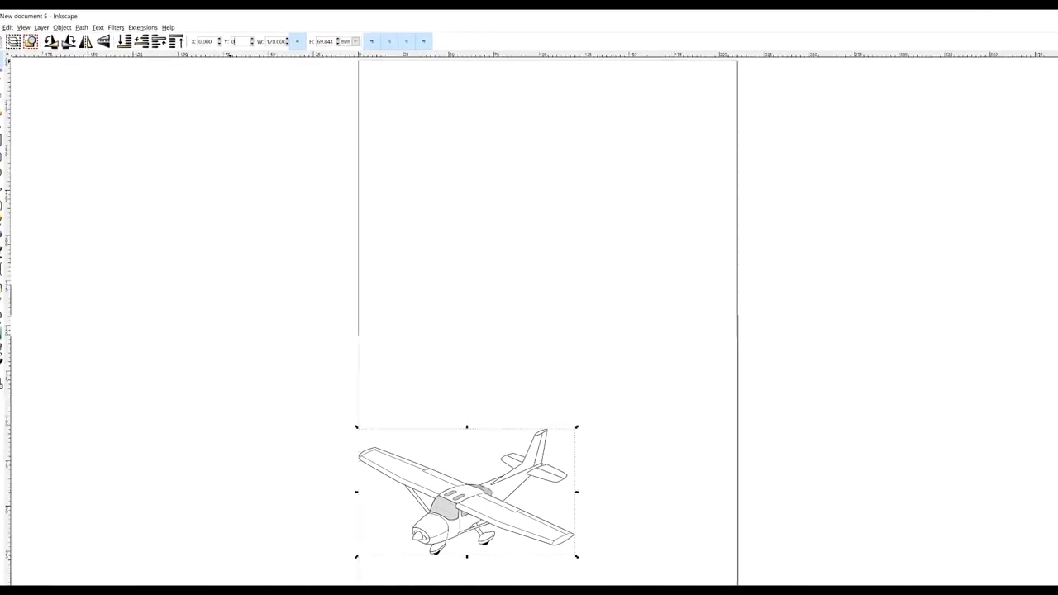
type("0")
key("Tab")
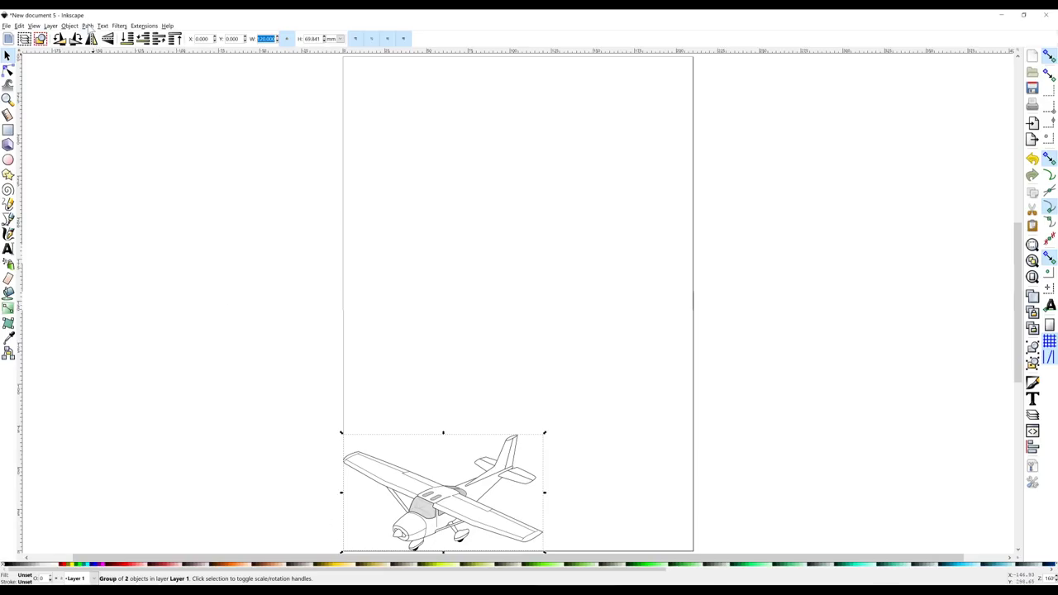
- Convert the aeroplane to paths and launch the J Tech Photonics Laser Tool
left_click(87, 25)
left_click(92, 35)
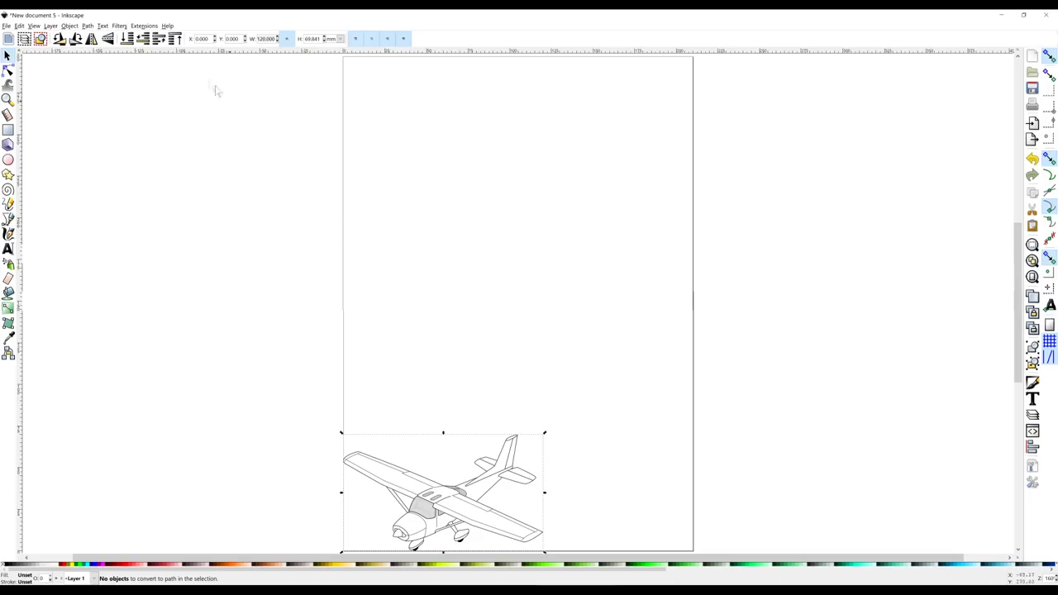
left_click(145, 27)
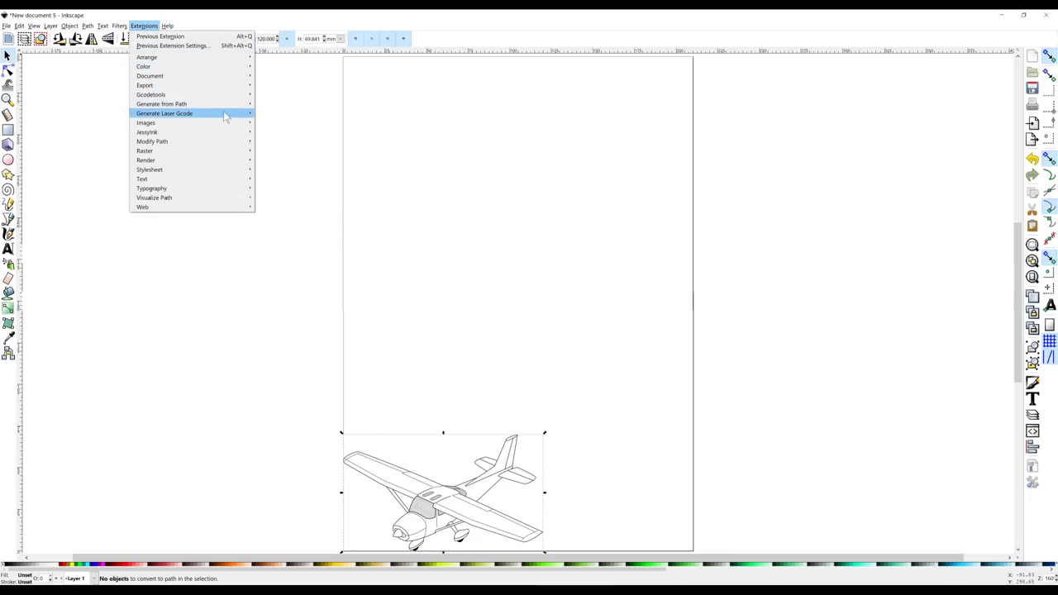
mouse_move(225, 118)
left_click(273, 114)
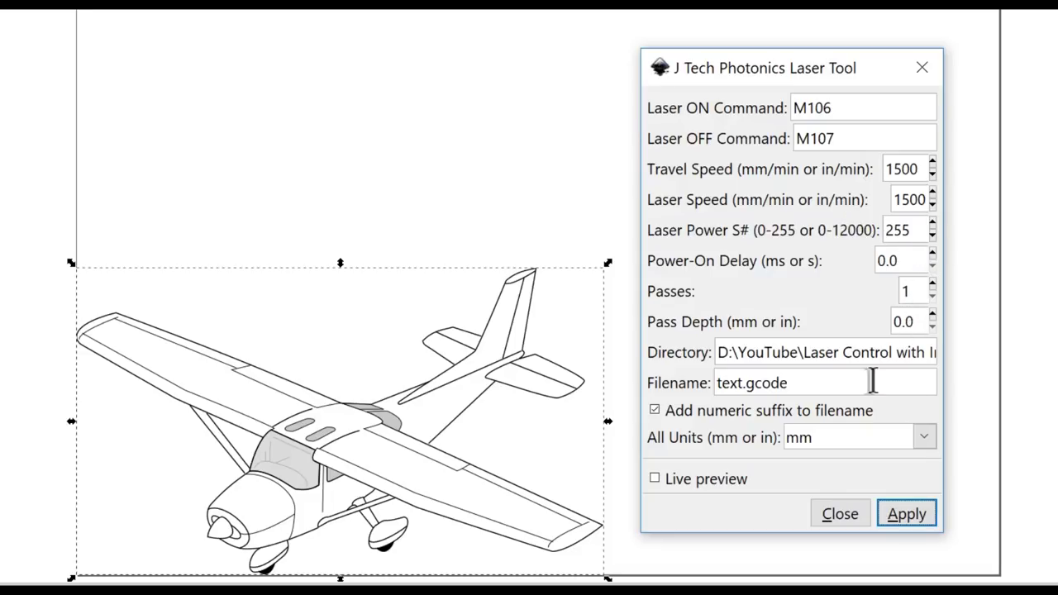
- Set the output file name to plane.gcode and generate the laser G-code
left_click_drag(813, 387, 730, 390)
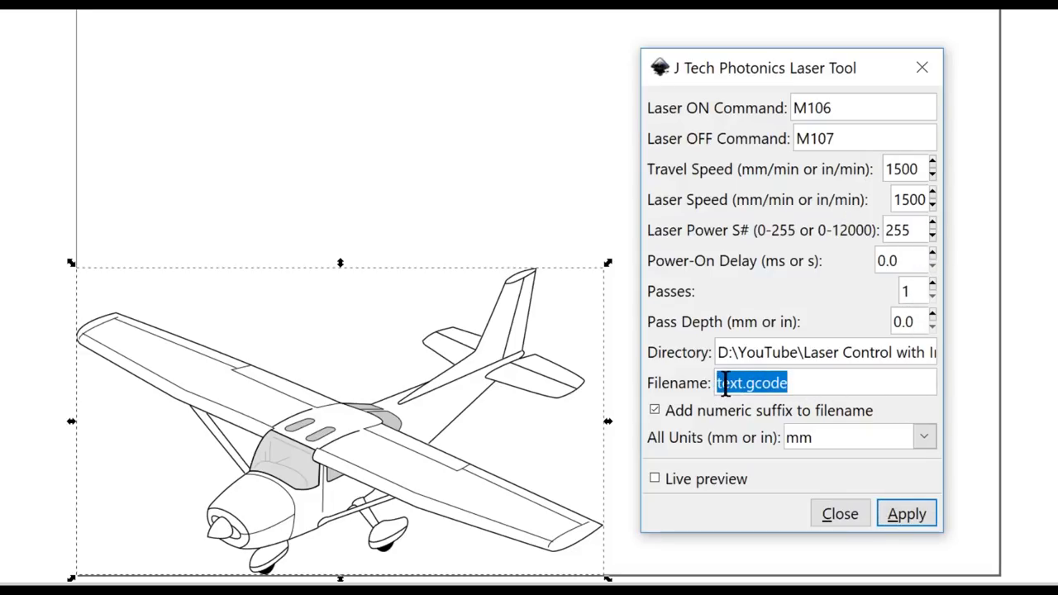
type("plan")
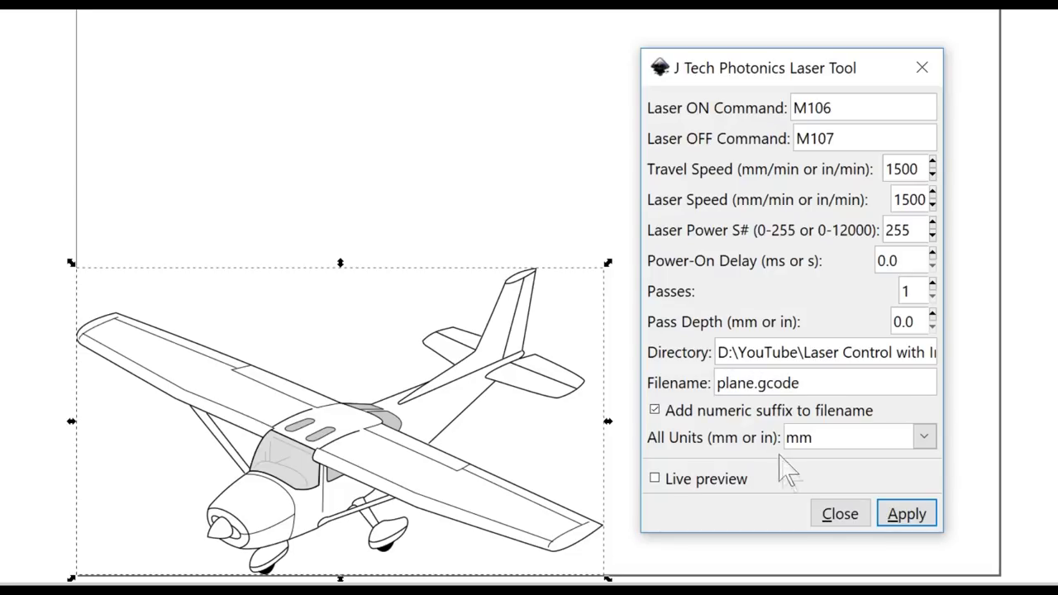
left_click(903, 519)
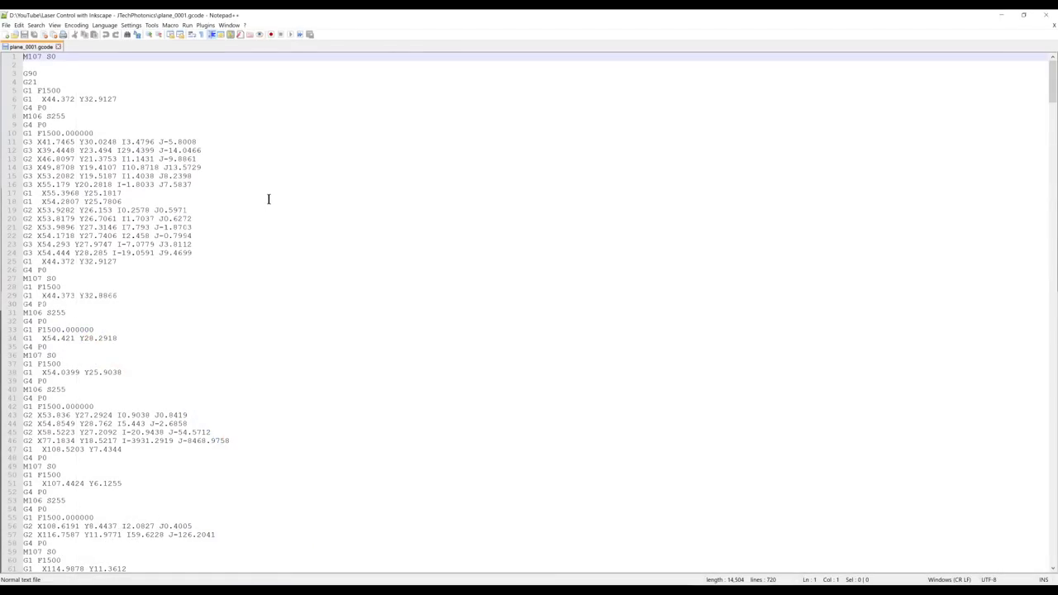
- Append Z50 to line 6 so it reads G1 X44.372 Y32.9127 Z50
left_click(121, 99)
type("Z50")
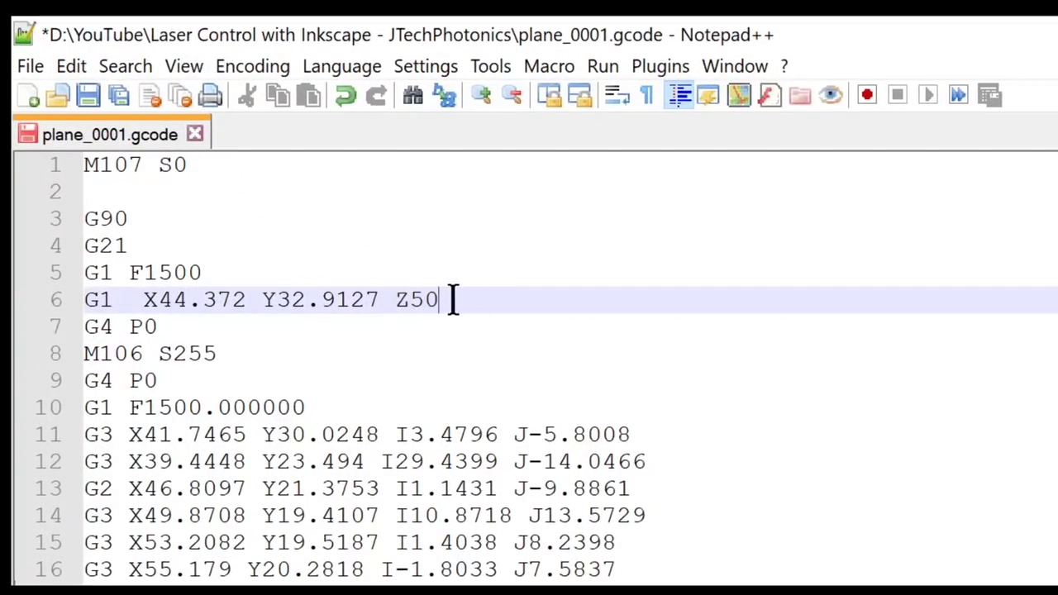
left_click_drag(453, 300, 308, 306)
left_click(148, 300)
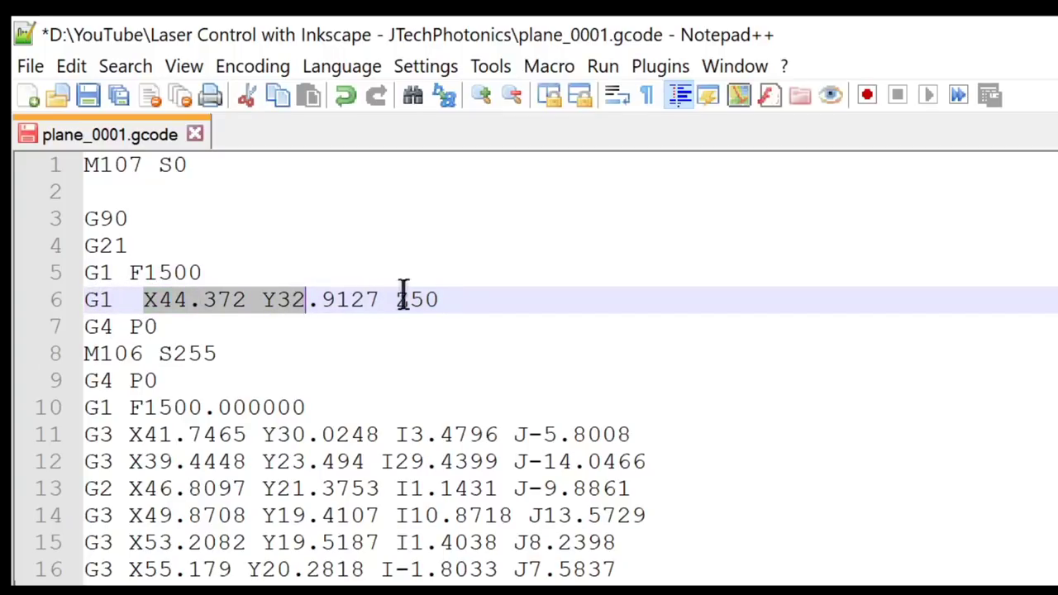
left_click_drag(443, 299, 394, 300)
left_click(447, 299)
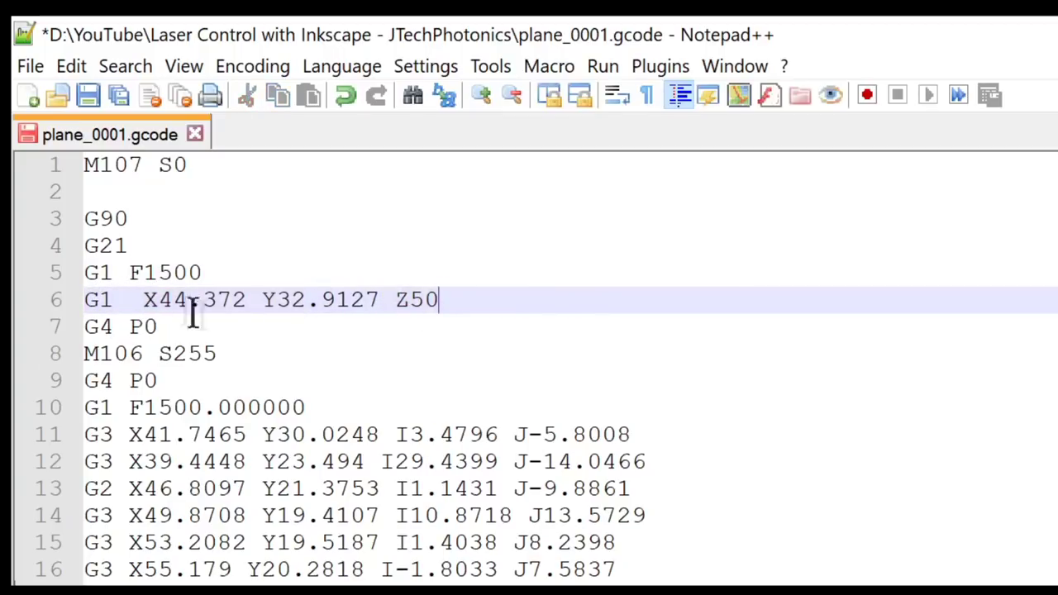